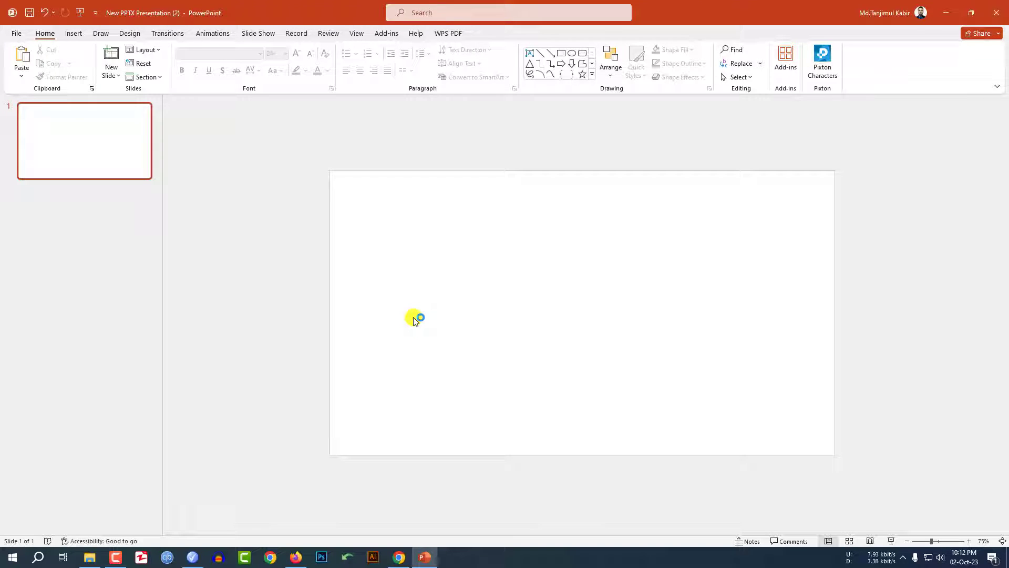
# Step: Insert the lakeside church (paraty) photo from the Downloads folder onto the slide
pyautogui.click(73, 33)
pyautogui.click(83, 57)
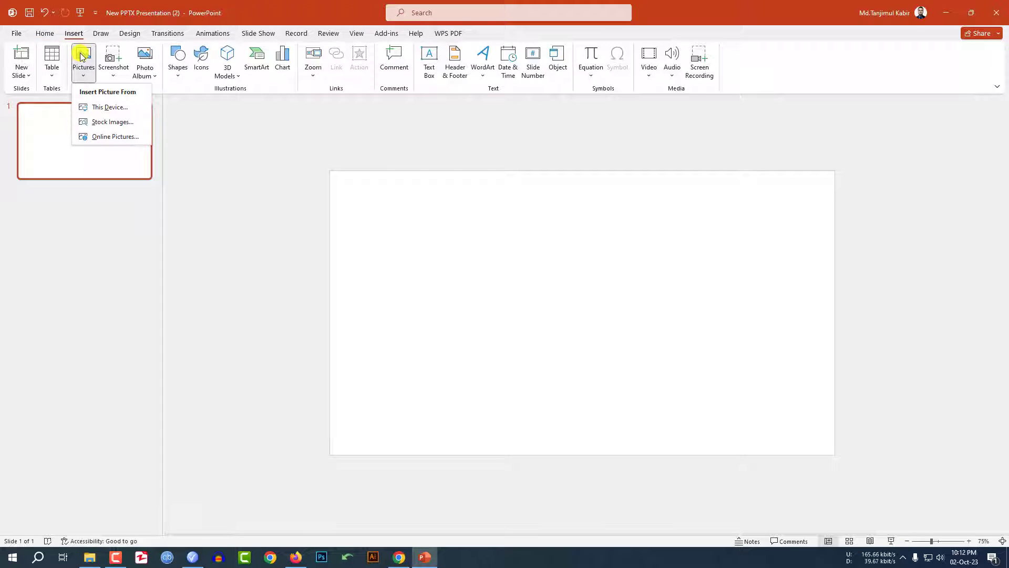
pyautogui.click(109, 107)
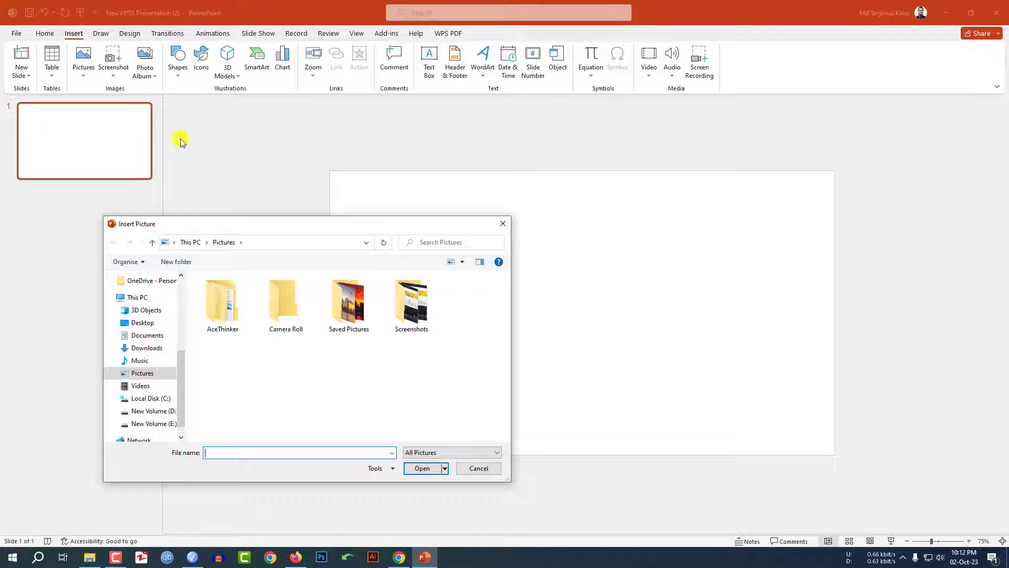
pyautogui.click(148, 354)
pyautogui.click(333, 319)
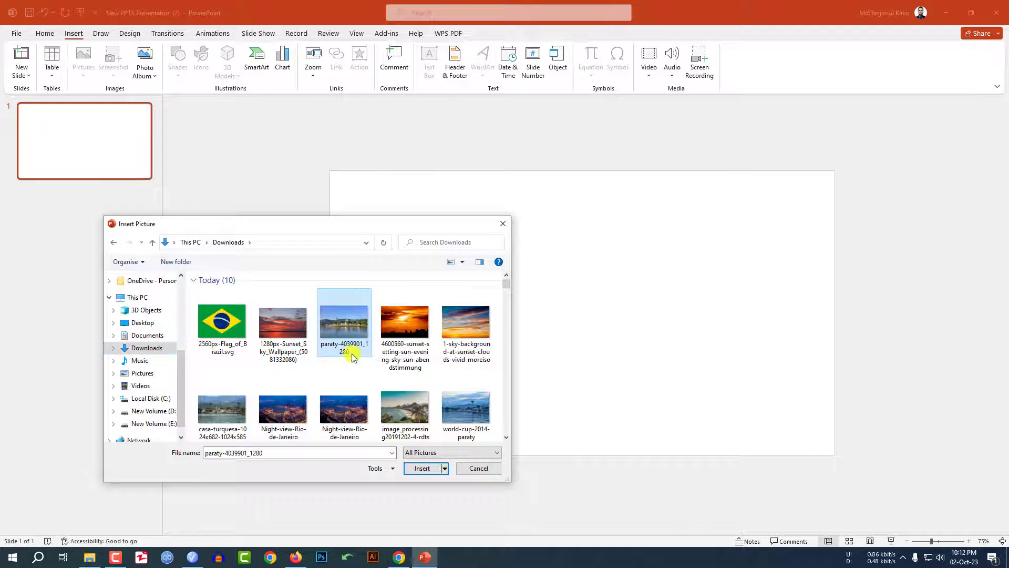
pyautogui.click(422, 468)
# Step: Crop the photo to 16:9 and resize it to cover the whole slide
pyautogui.click(885, 72)
pyautogui.moveTo(913, 121)
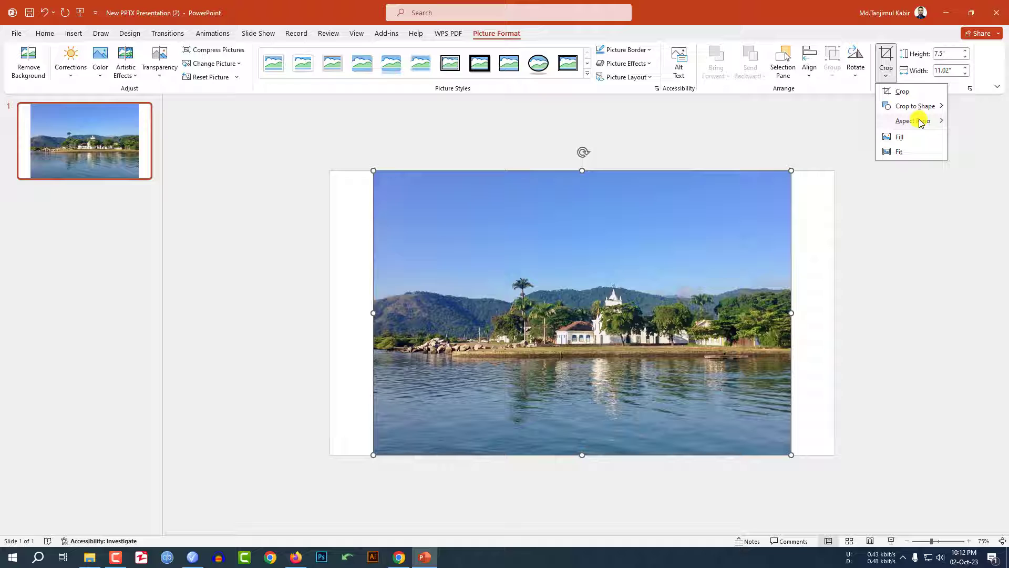
pyautogui.click(974, 302)
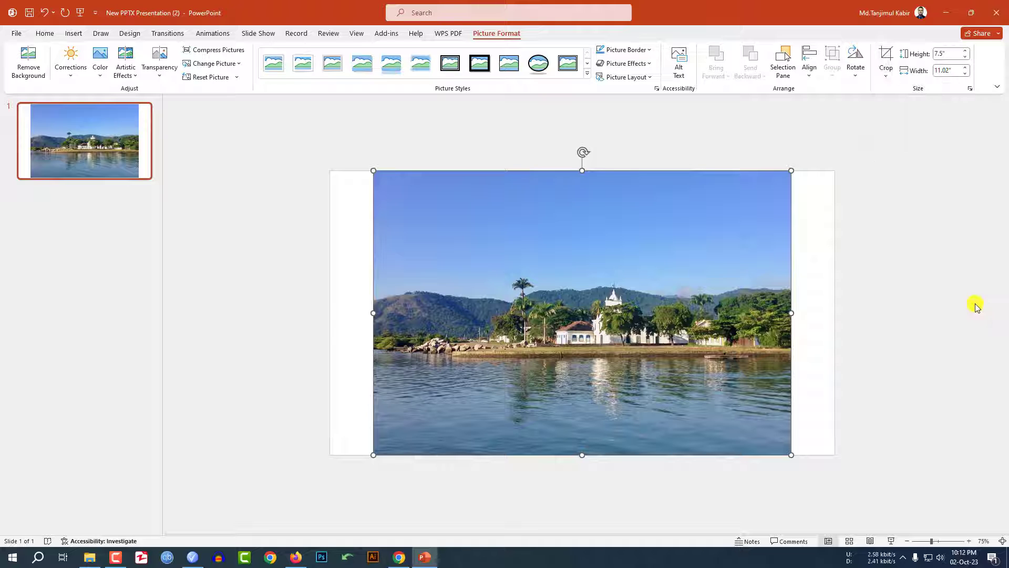
pyautogui.moveTo(619, 240); pyautogui.dragTo(642, 265)
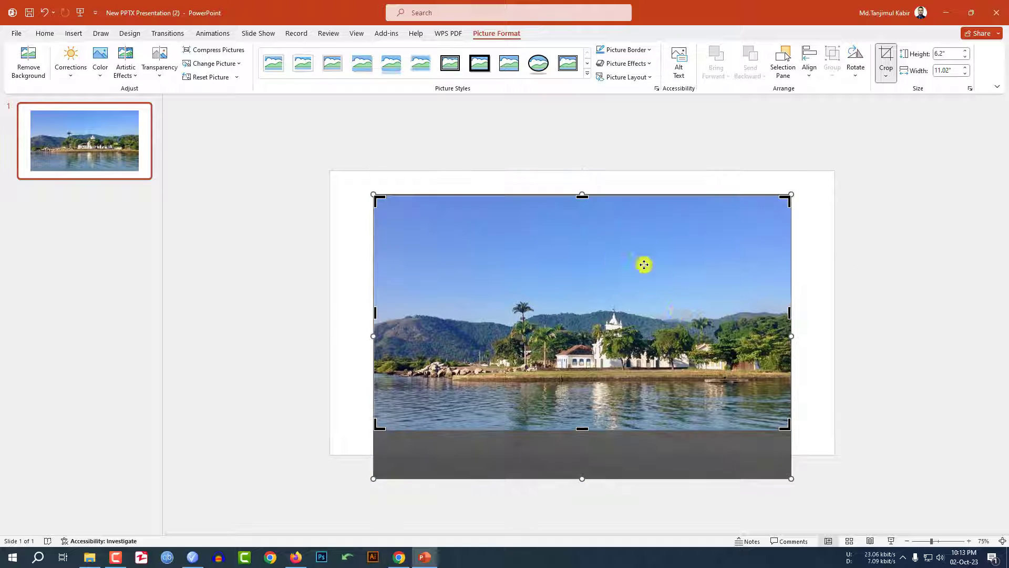
pyautogui.click(813, 286)
pyautogui.moveTo(652, 310); pyautogui.dragTo(607, 286)
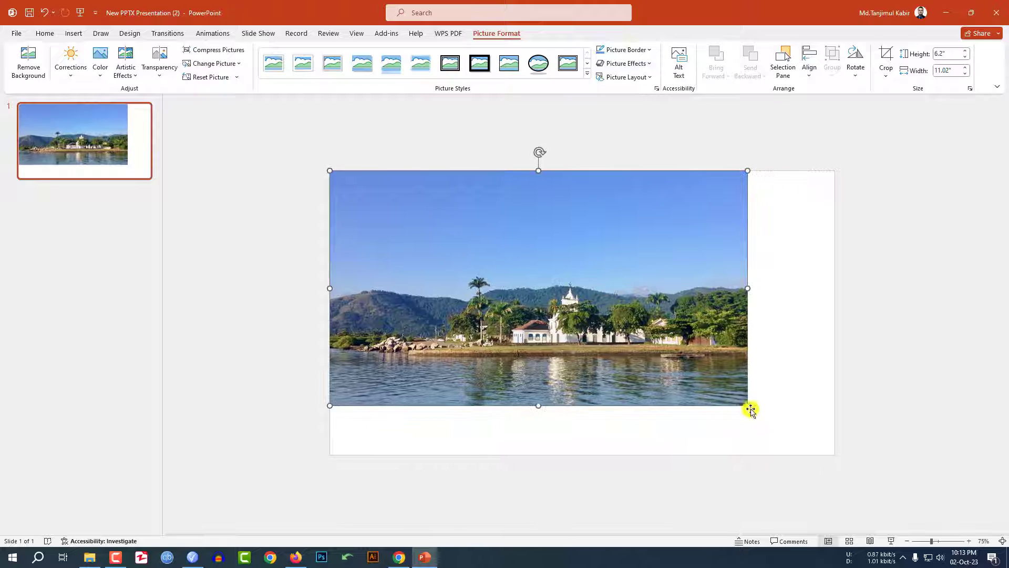
pyautogui.moveTo(750, 408); pyautogui.dragTo(834, 454)
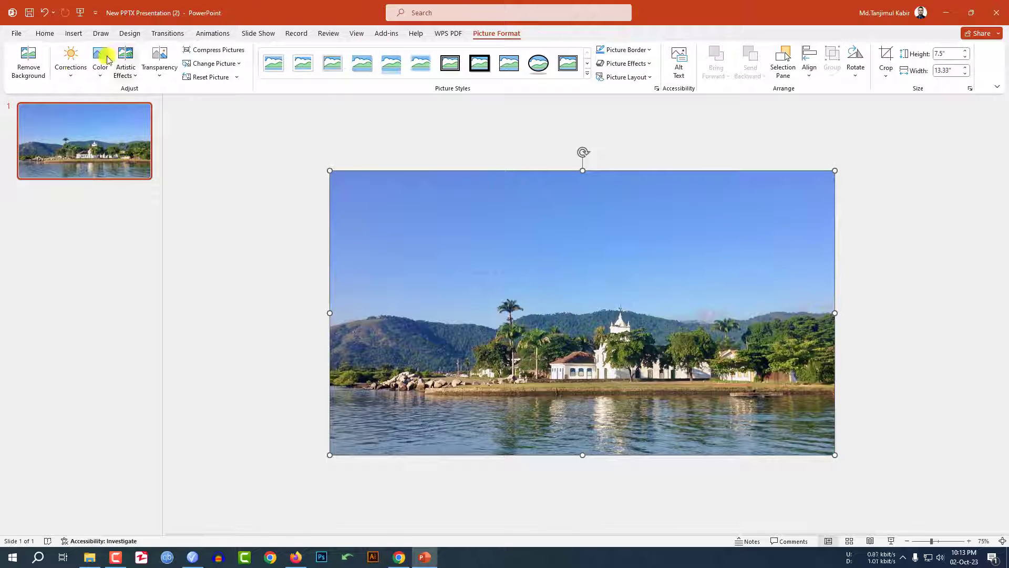
# Step: Remove the photo's sky background, marking the water and palm tree top as areas to keep
pyautogui.click(29, 63)
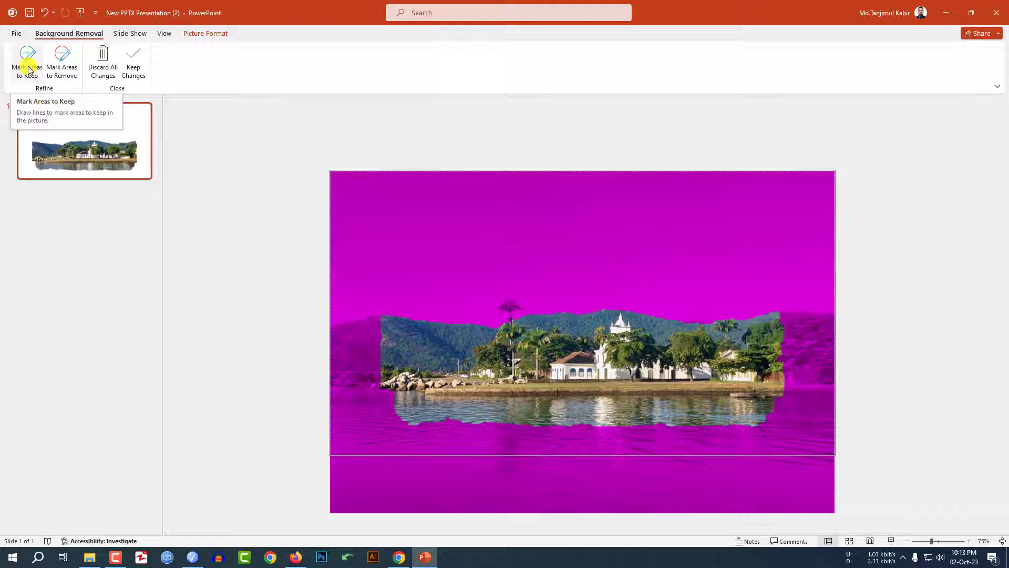
pyautogui.click(29, 69)
pyautogui.moveTo(336, 347); pyautogui.dragTo(815, 353)
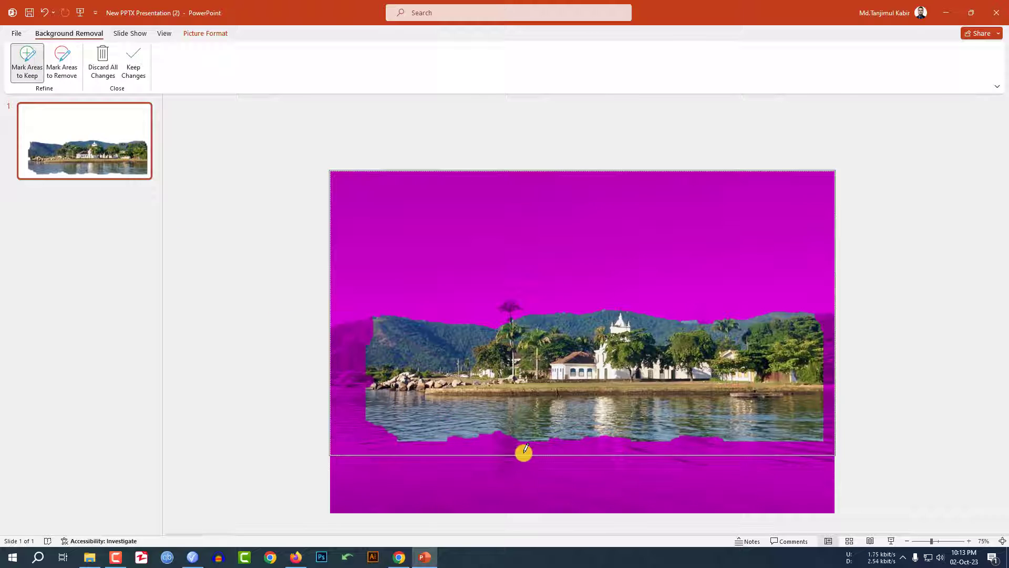
pyautogui.moveTo(512, 431); pyautogui.dragTo(384, 490)
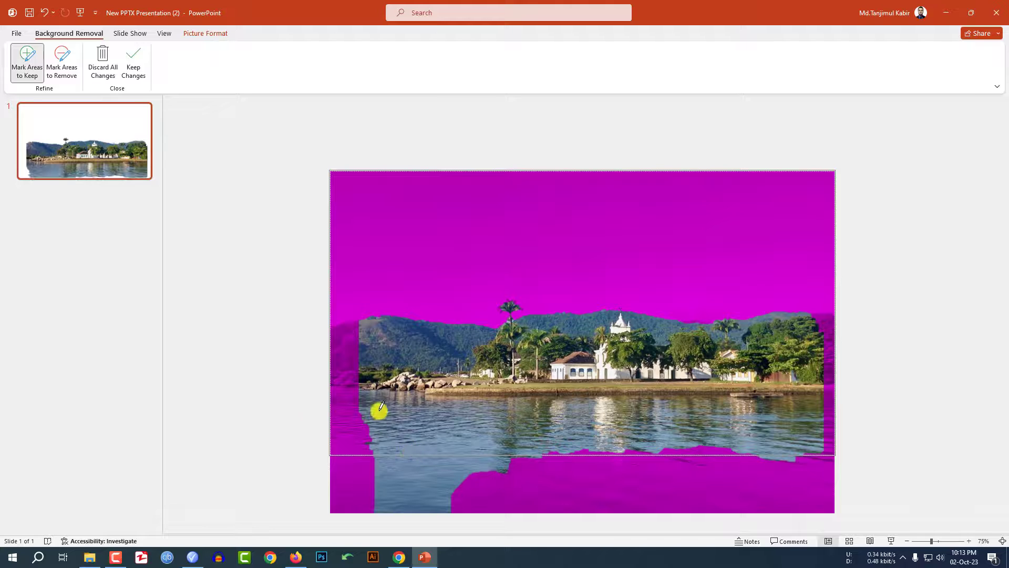
pyautogui.moveTo(556, 440); pyautogui.dragTo(781, 445)
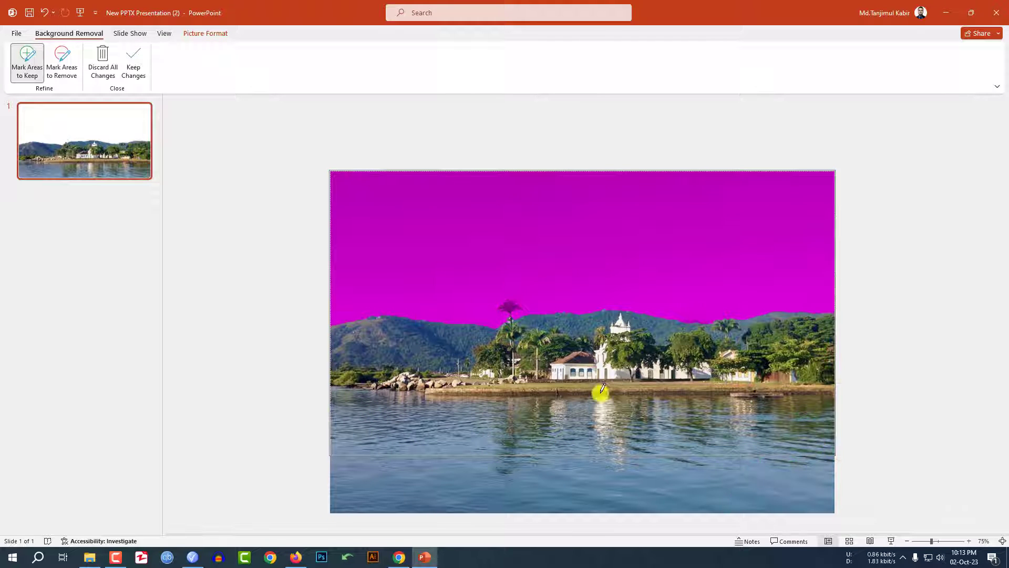
pyautogui.moveTo(505, 382); pyautogui.dragTo(508, 306)
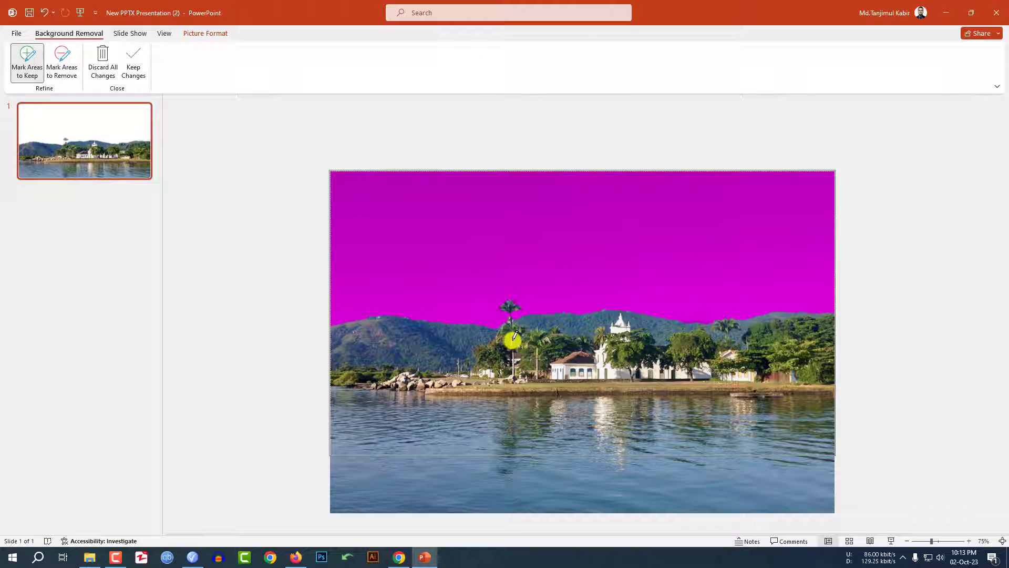
pyautogui.moveTo(514, 338); pyautogui.dragTo(509, 310)
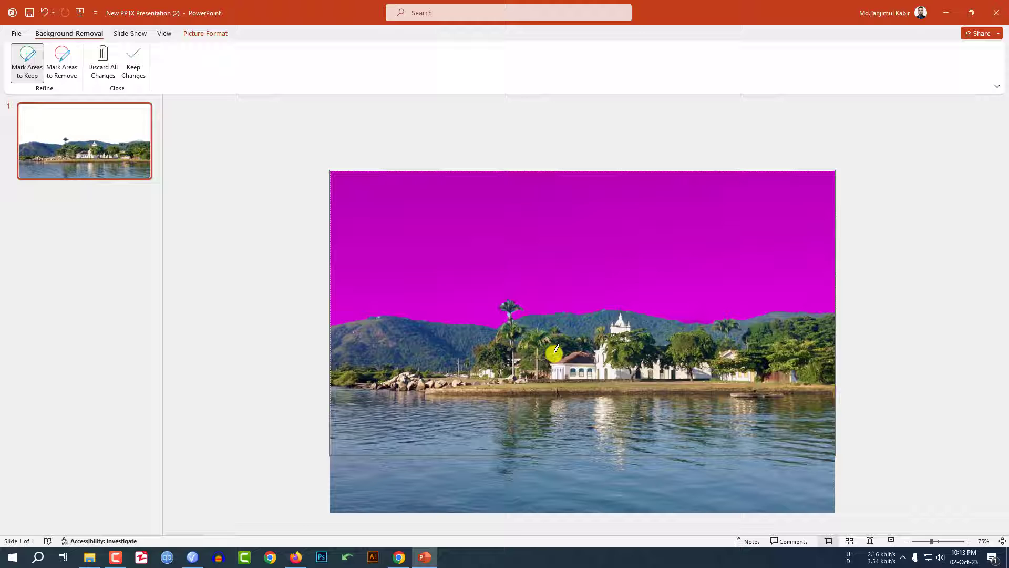
pyautogui.click(285, 287)
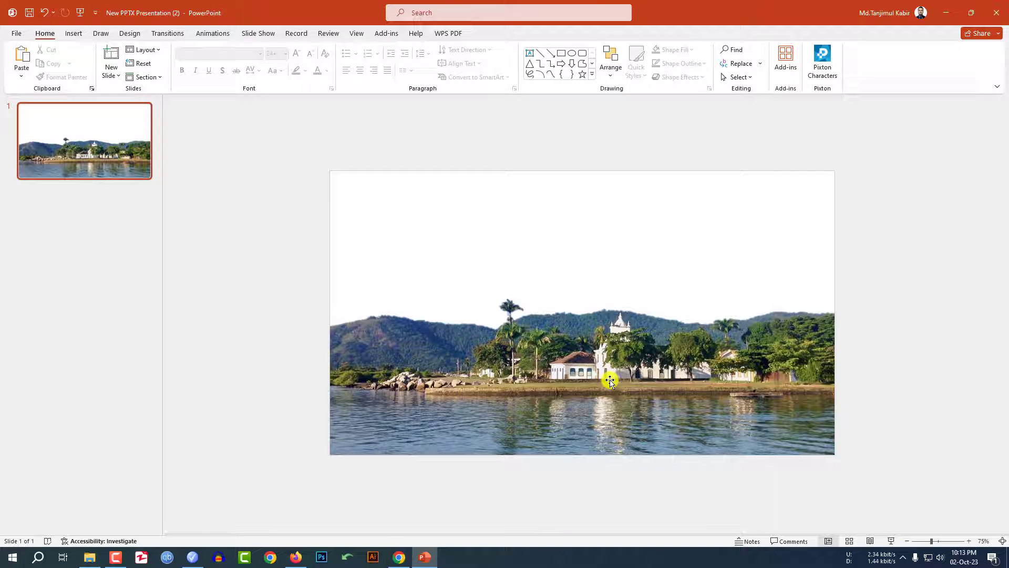
# Step: Apply a higher Color Saturation preset to the photo for vivid greens and blues
pyautogui.click(610, 381)
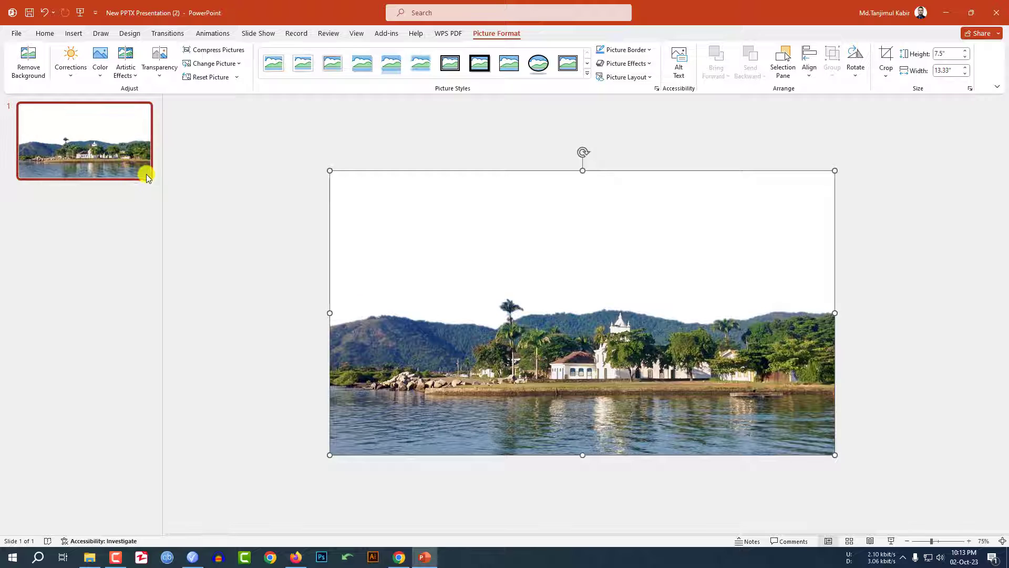
pyautogui.click(96, 73)
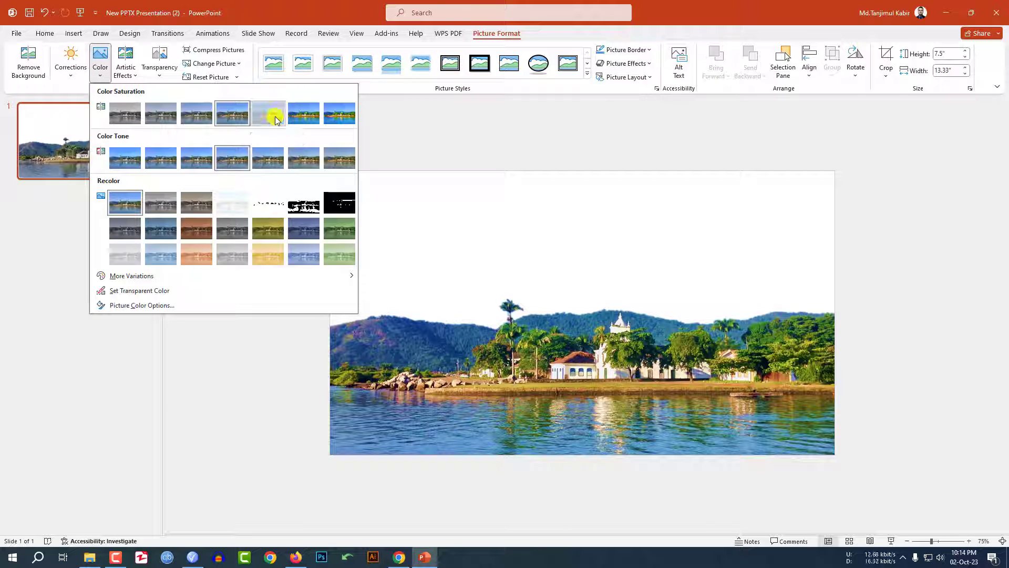
pyautogui.click(270, 115)
pyautogui.click(303, 167)
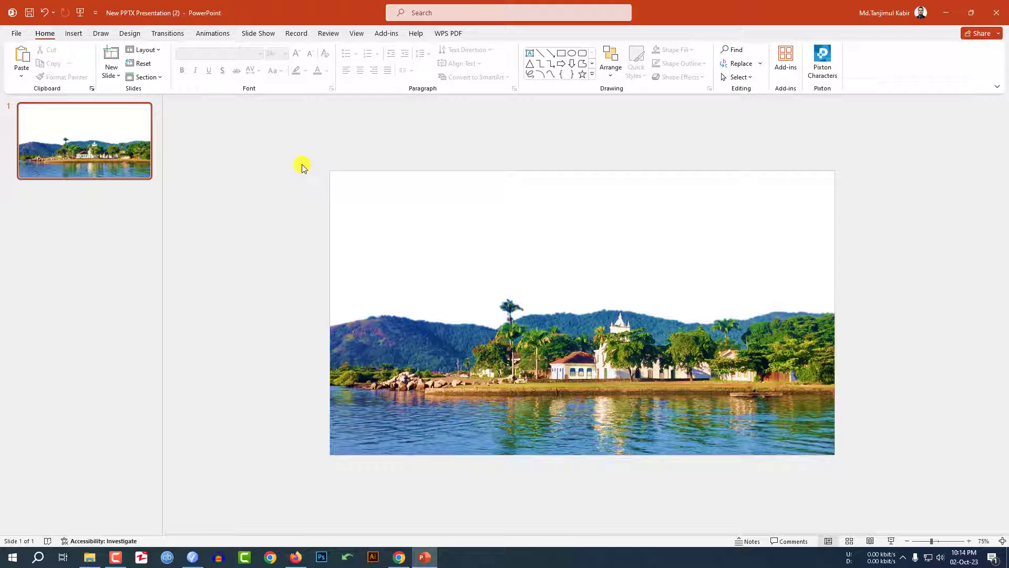
pyautogui.click(73, 33)
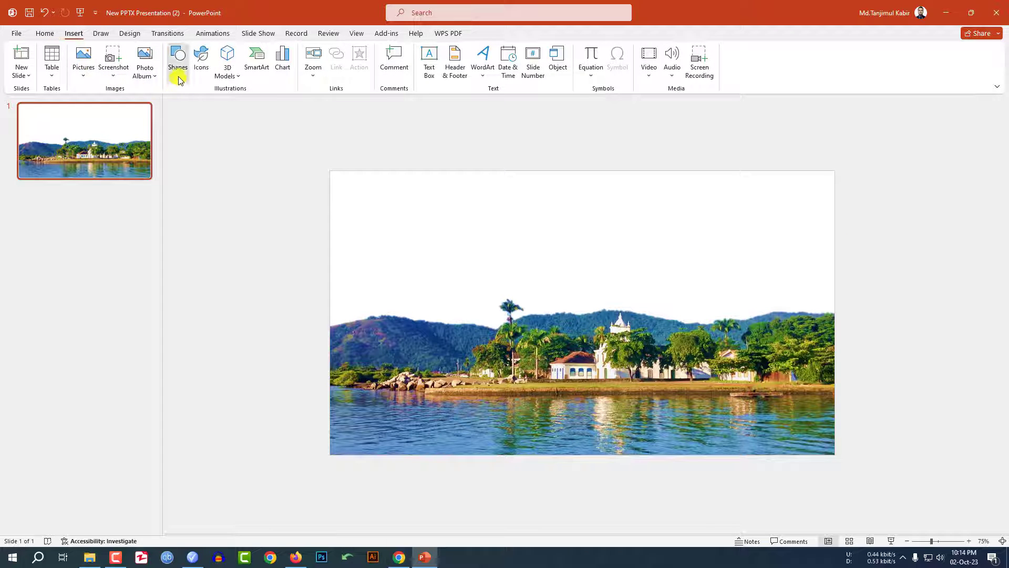
# Step: Draw a BRAZIL text box above the hills and set its font to Arial Black
pyautogui.click(179, 71)
pyautogui.click(430, 63)
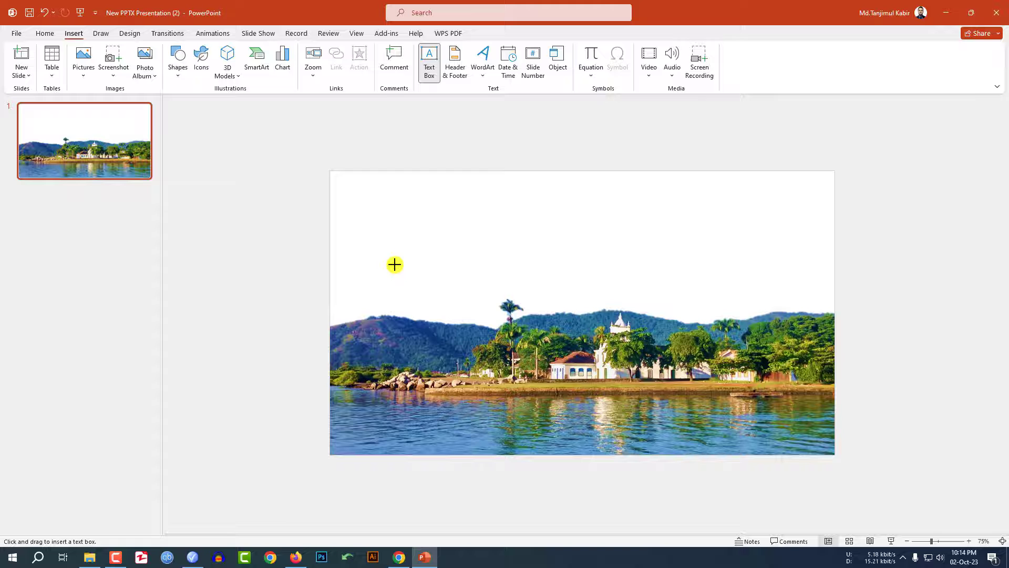
pyautogui.moveTo(394, 258); pyautogui.dragTo(810, 348)
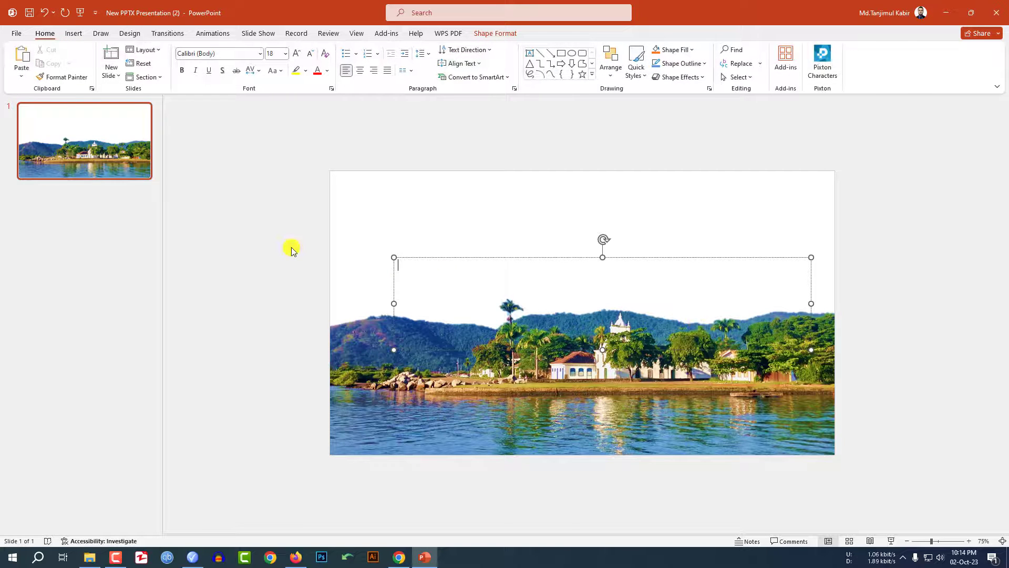
pyautogui.write('BRAZIL')
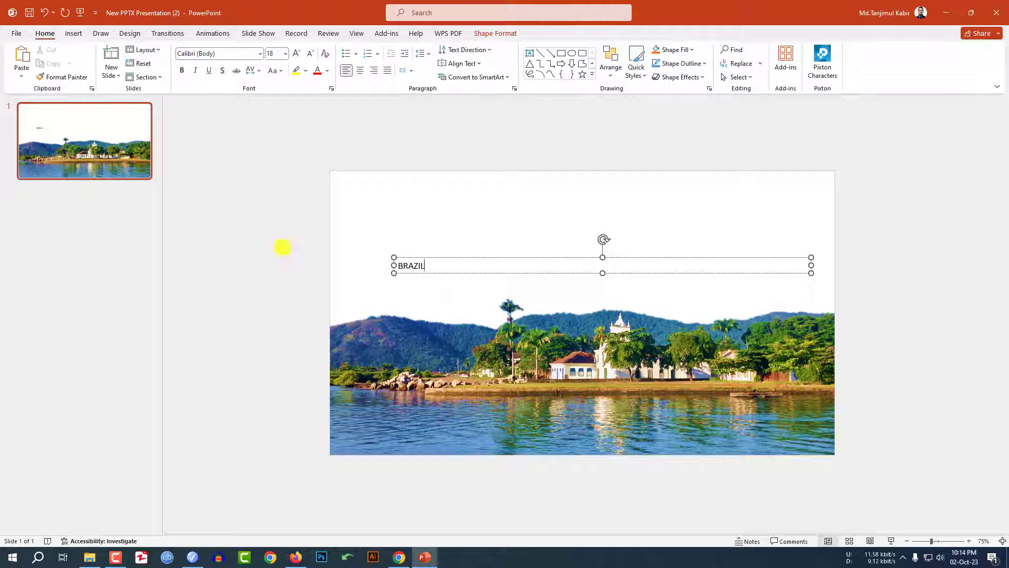
pyautogui.hotkey('ctrl', 'a')
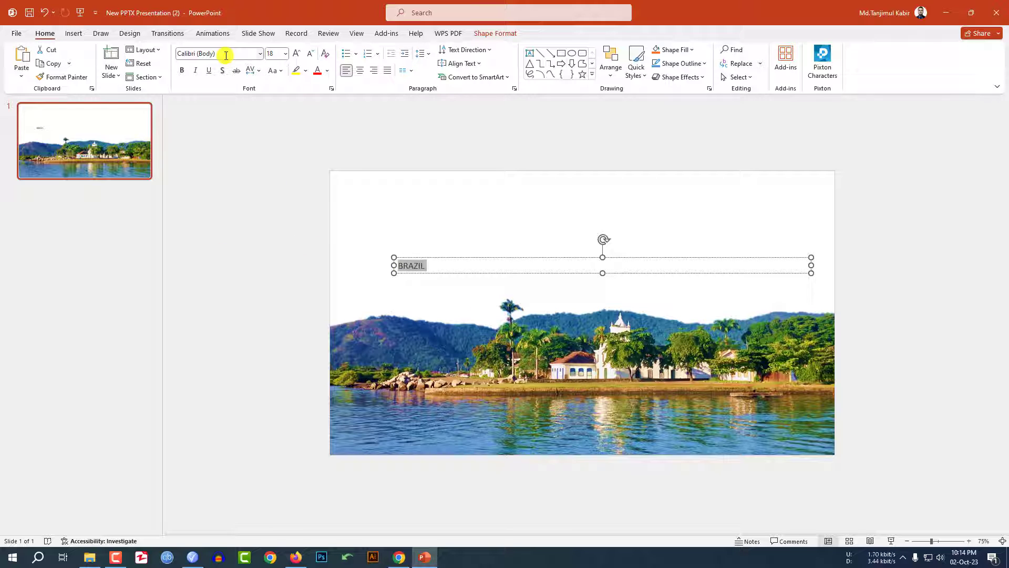
pyautogui.click(225, 54)
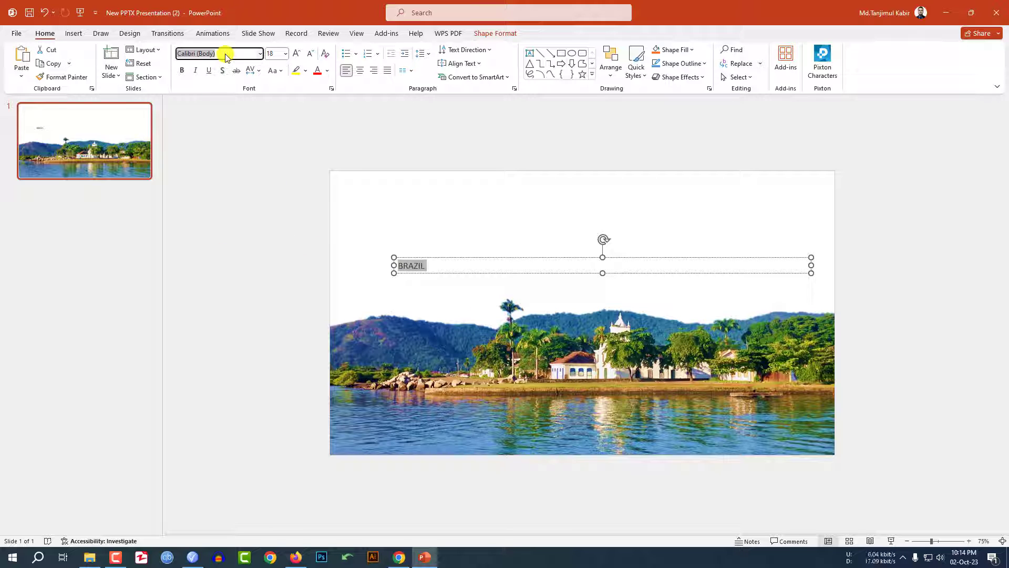
pyautogui.write('Arial Black')
pyautogui.press('Return')
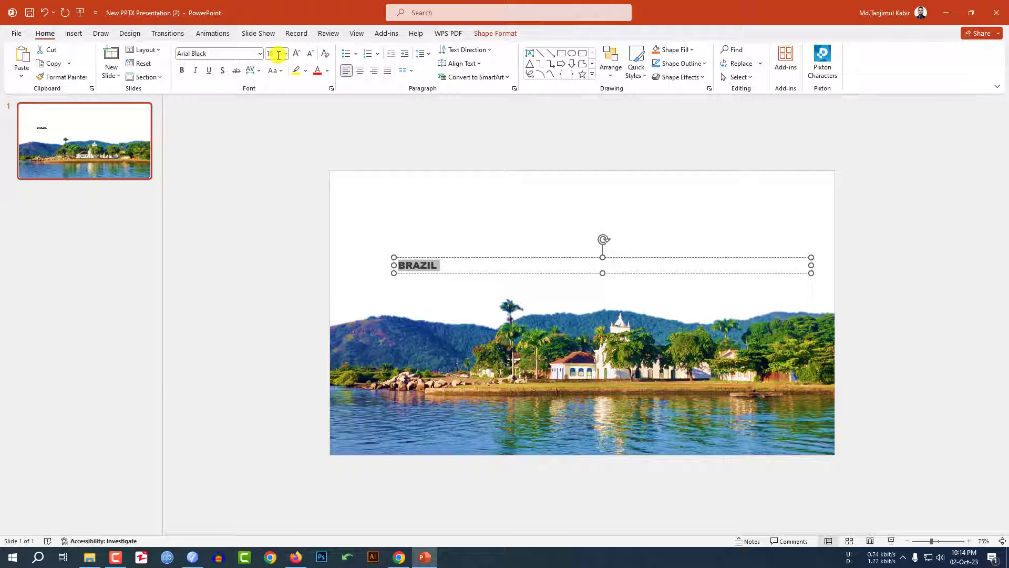
pyautogui.click(285, 54)
# Step: Set the BRAZIL text to 199 pt and nudge the box slightly right
pyautogui.click(275, 344)
pyautogui.click(276, 53)
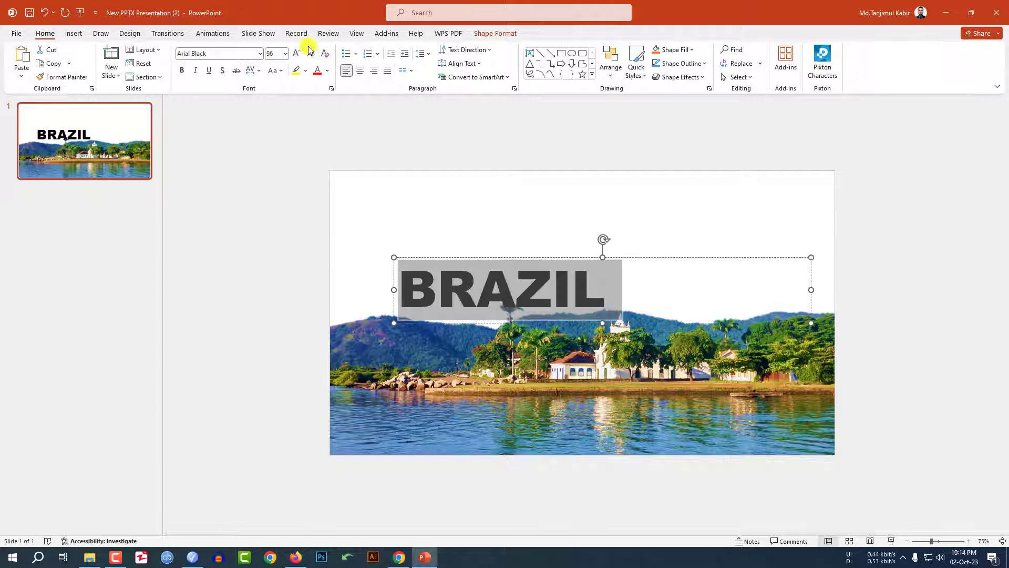
pyautogui.write('199')
pyautogui.press('Return')
pyautogui.moveTo(546, 258); pyautogui.dragTo(573, 252)
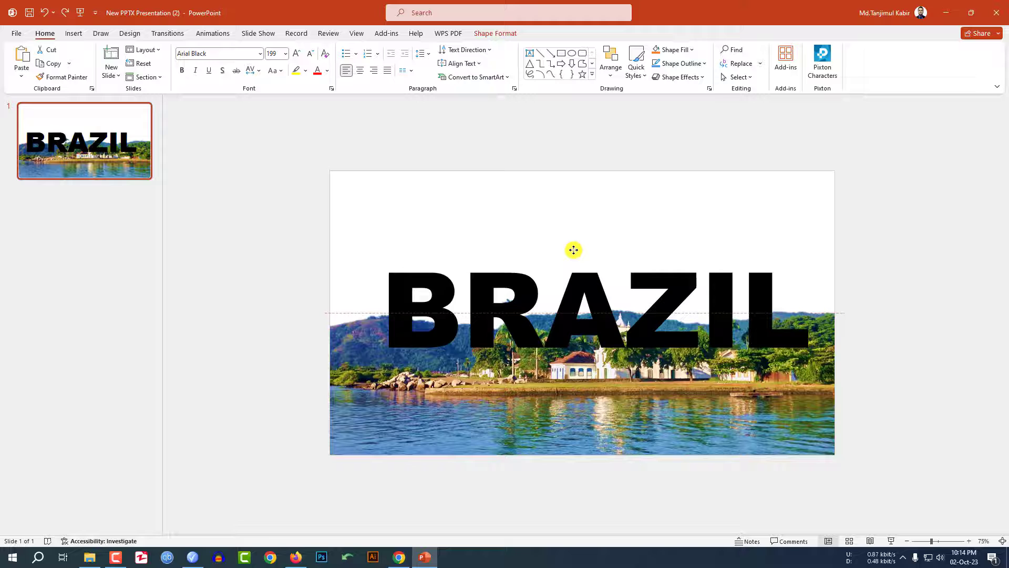
# Step: Colour the BRAZIL text white and set its text outline from Shape Format
pyautogui.click(329, 72)
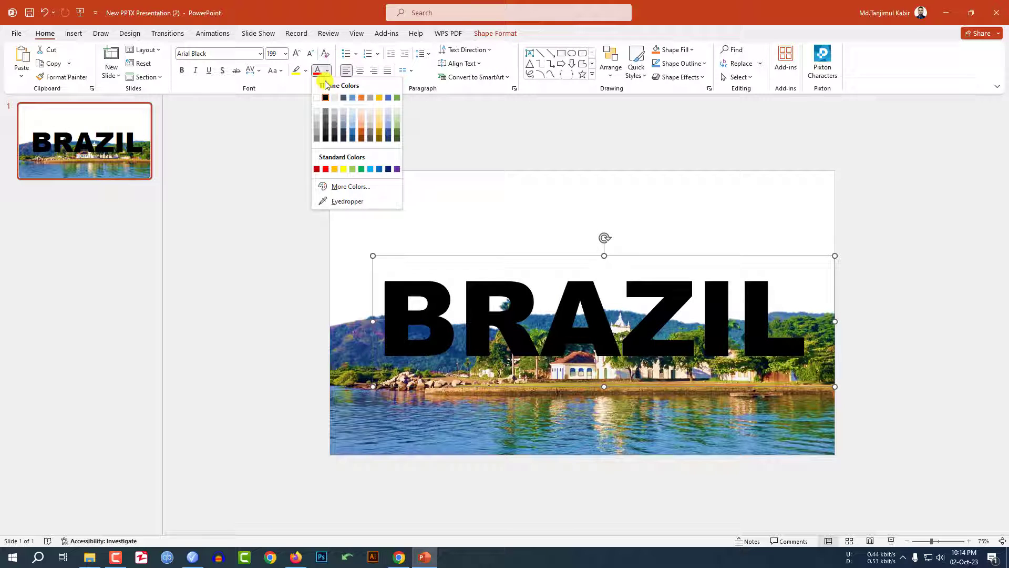
pyautogui.click(323, 98)
pyautogui.click(492, 35)
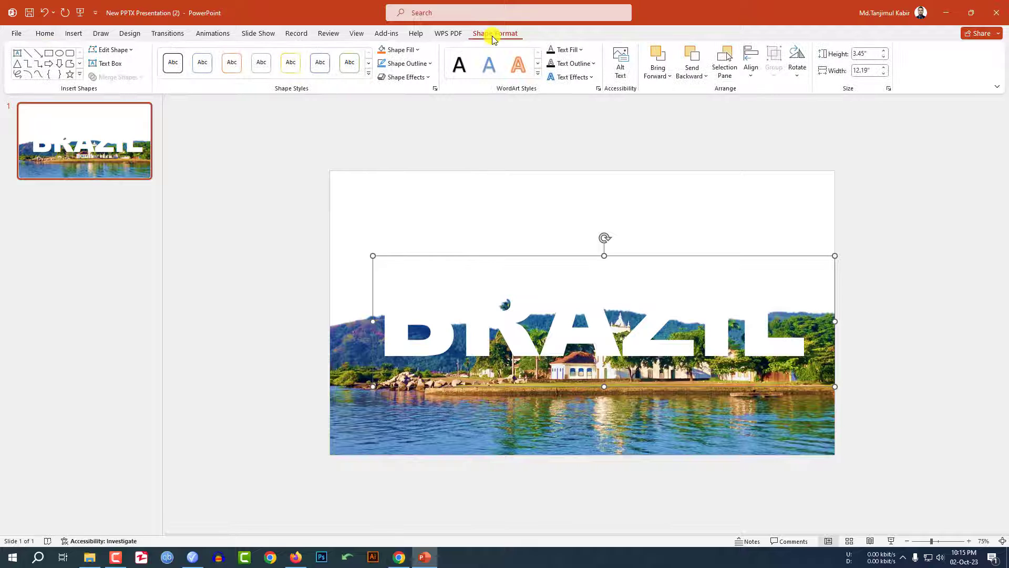
pyautogui.click(592, 64)
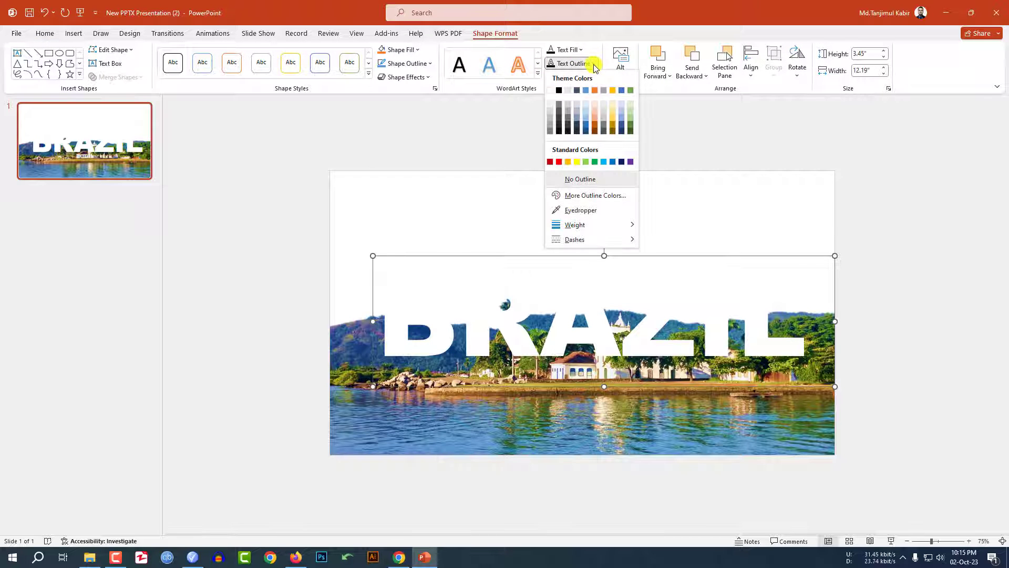
pyautogui.click(552, 90)
pyautogui.click(74, 33)
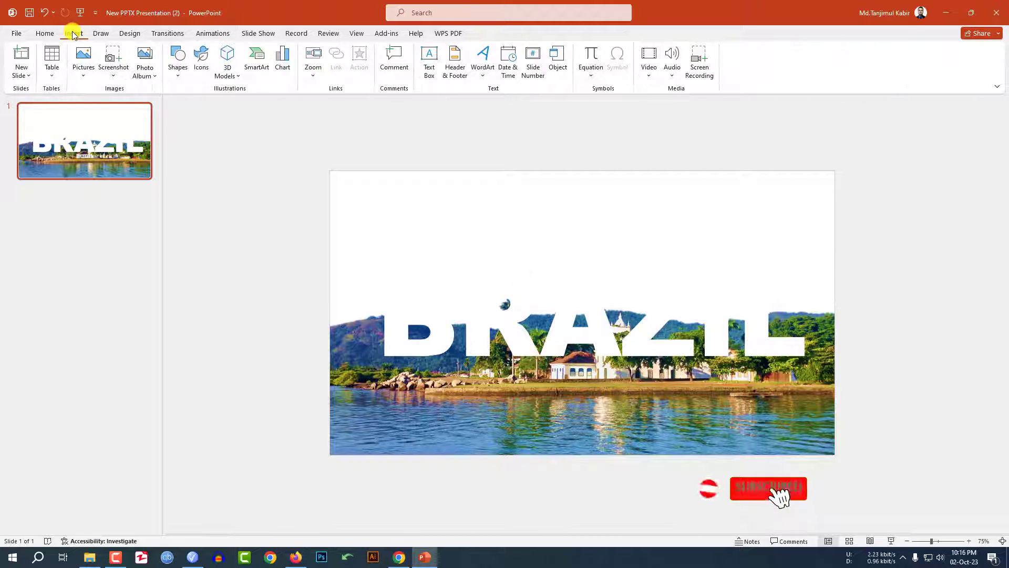
# Step: Insert the sunset wallpaper photo and crop it to 16:9
pyautogui.click(83, 60)
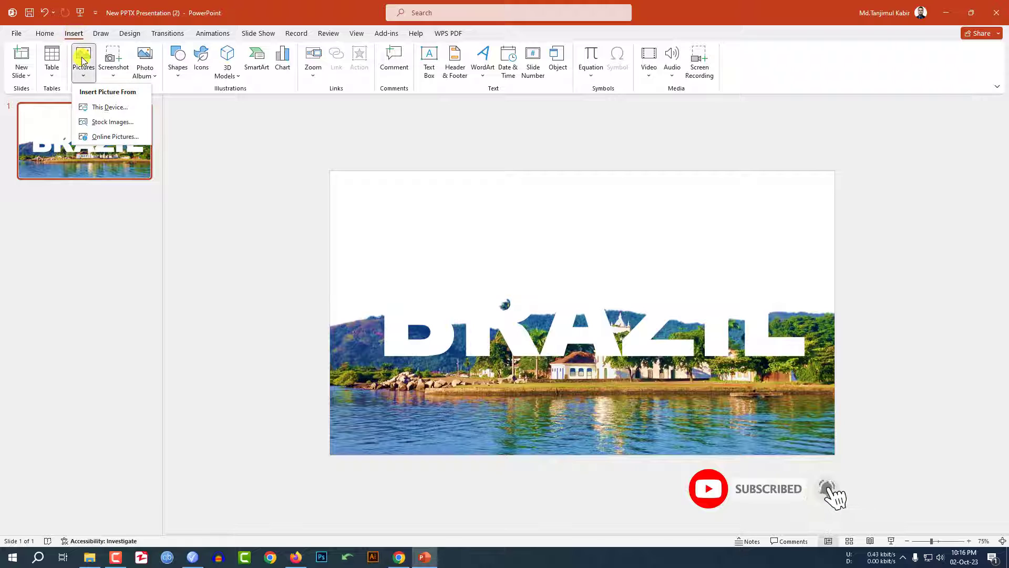
pyautogui.click(110, 106)
pyautogui.click(293, 331)
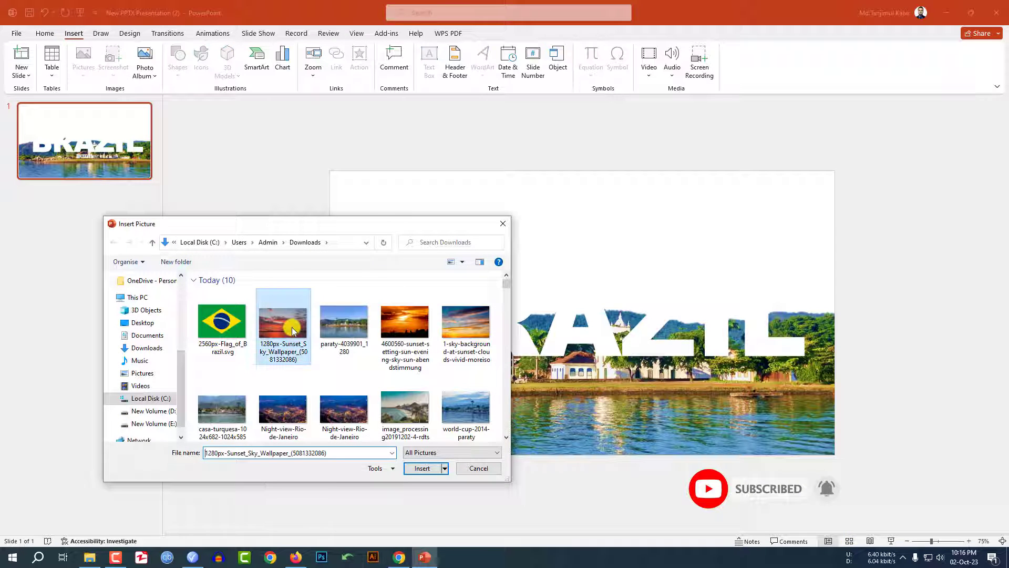
pyautogui.click(422, 467)
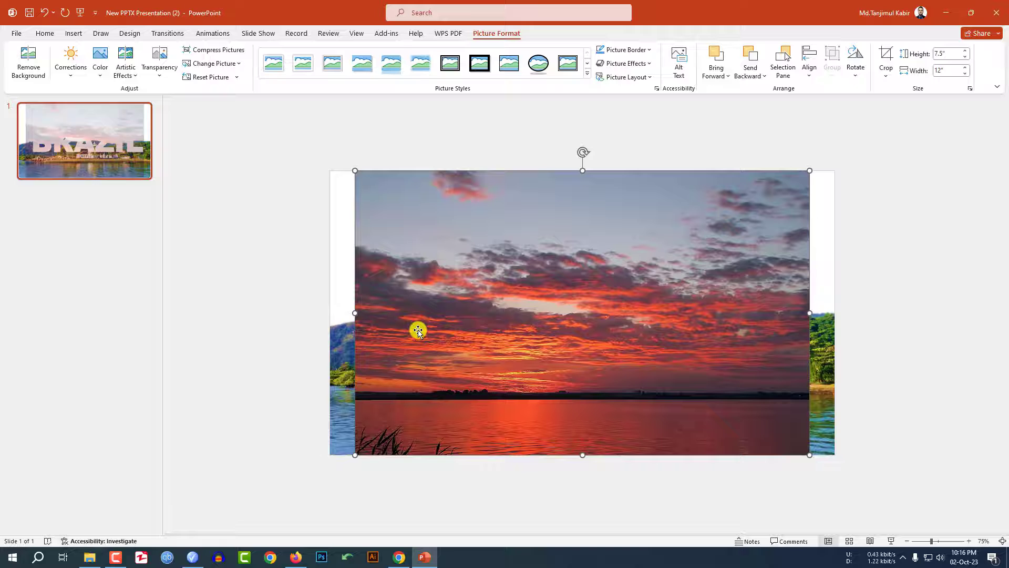
pyautogui.click(891, 80)
pyautogui.moveTo(913, 121)
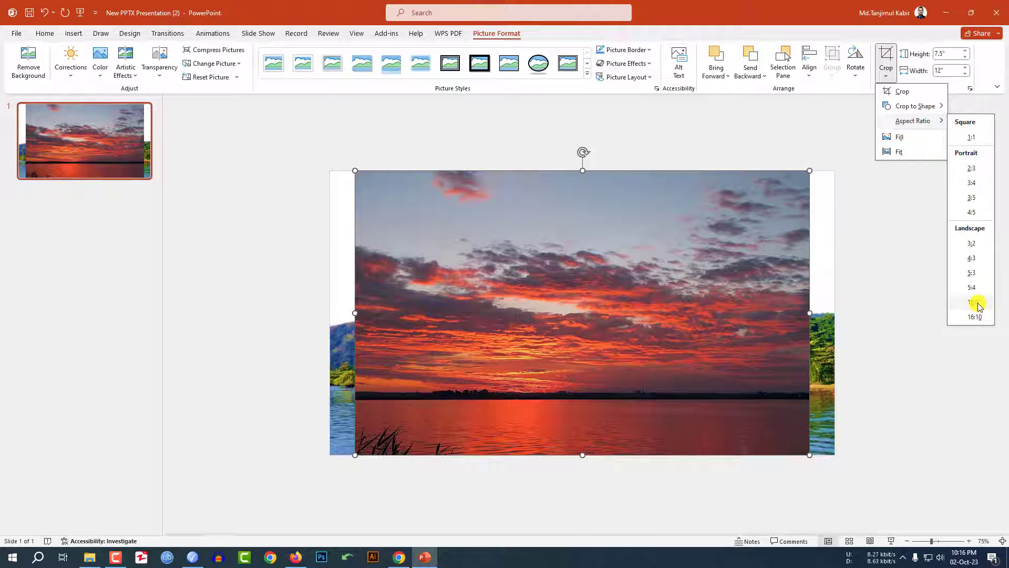
pyautogui.click(974, 302)
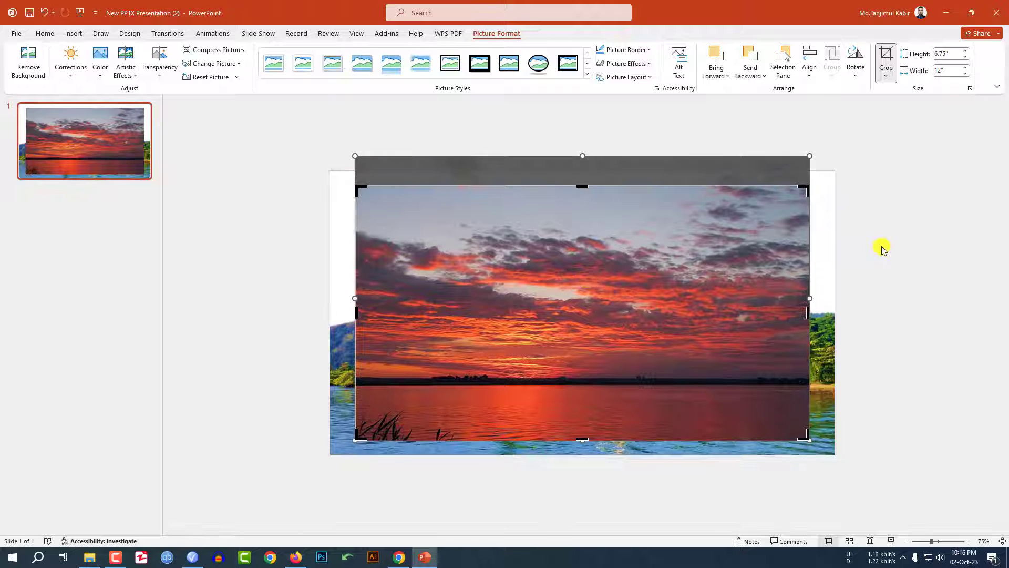
pyautogui.click(883, 247)
# Step: Resize the sunset photo to fill the slide and send it behind the island picture
pyautogui.moveTo(633, 250); pyautogui.dragTo(608, 244)
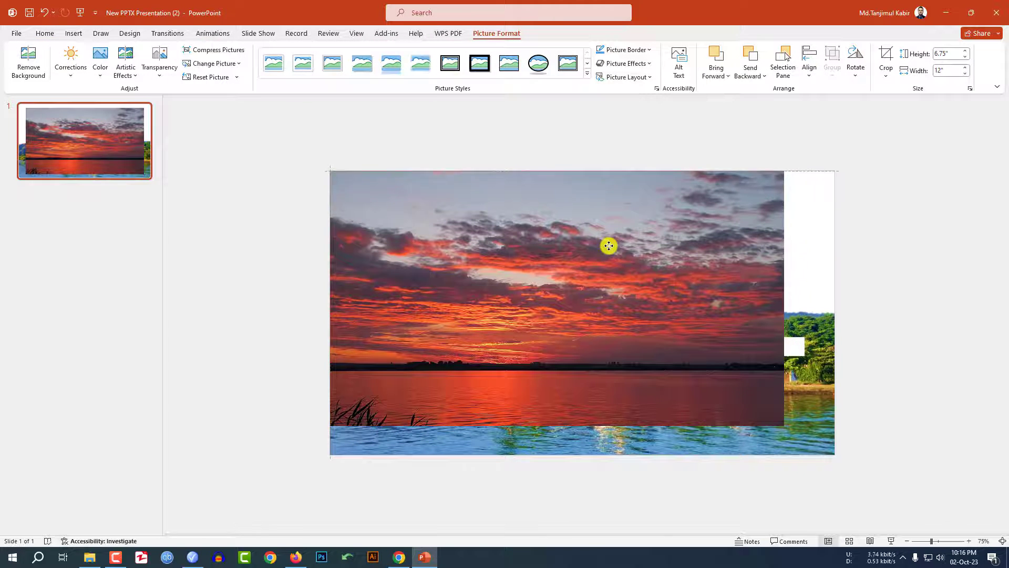
pyautogui.moveTo(788, 421); pyautogui.dragTo(833, 454)
pyautogui.rightClick(743, 268)
pyautogui.click(786, 402)
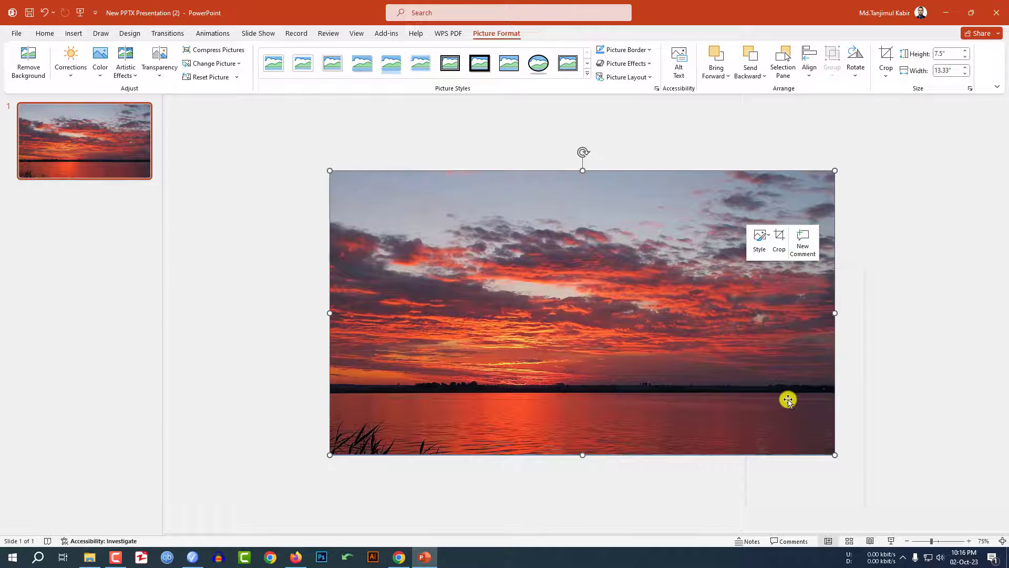
pyautogui.click(472, 387)
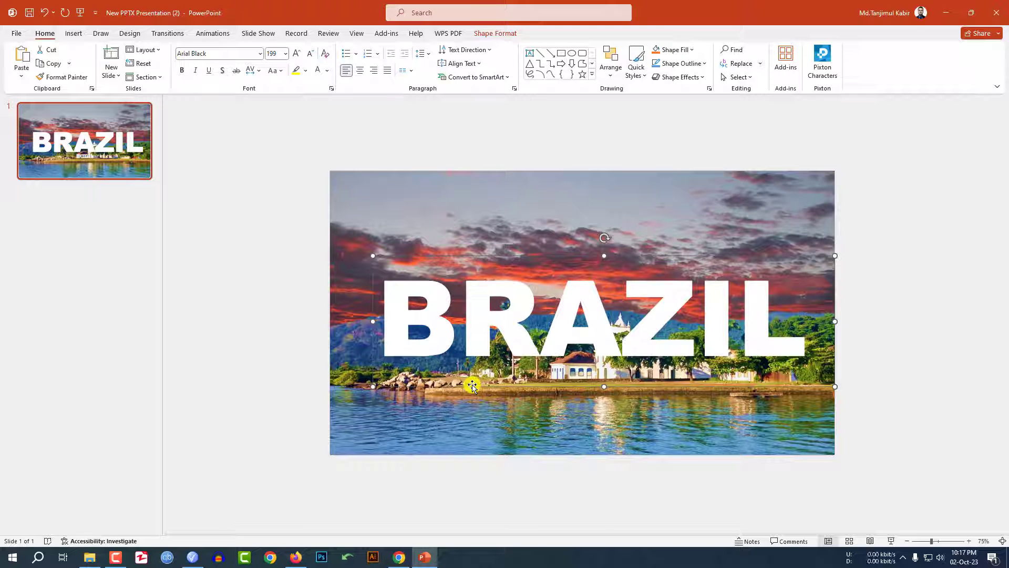
# Step: Duplicate the BRAZIL text box and give the copy No Fill, leaving outline only
pyautogui.hotkey('ctrl', 'd')
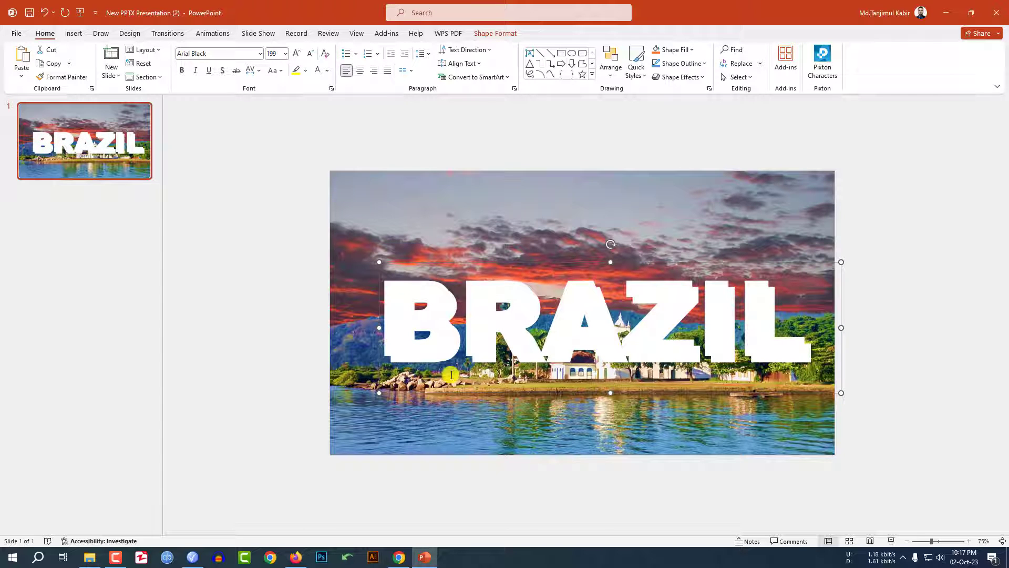
pyautogui.click(505, 33)
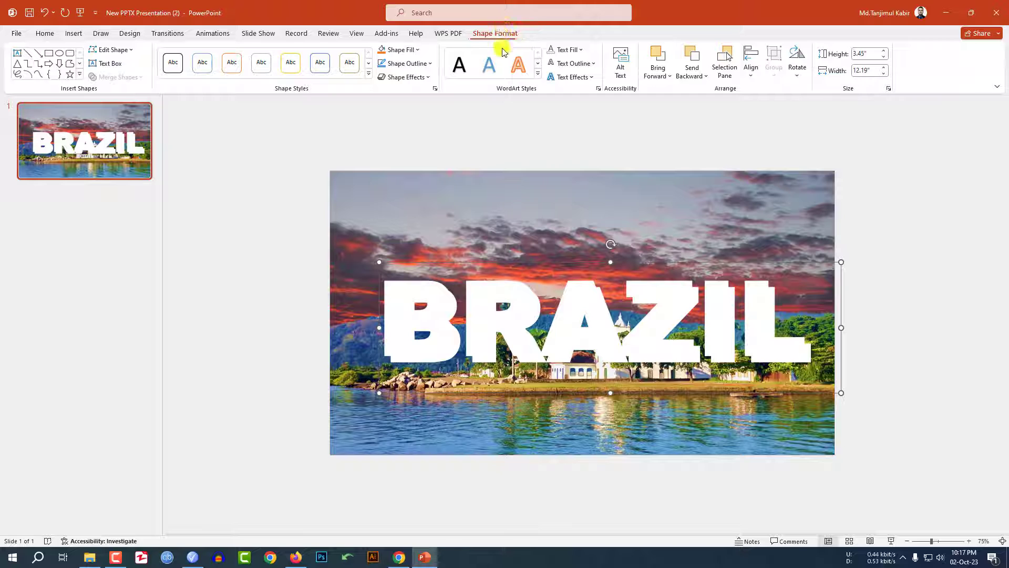
pyautogui.click(580, 51)
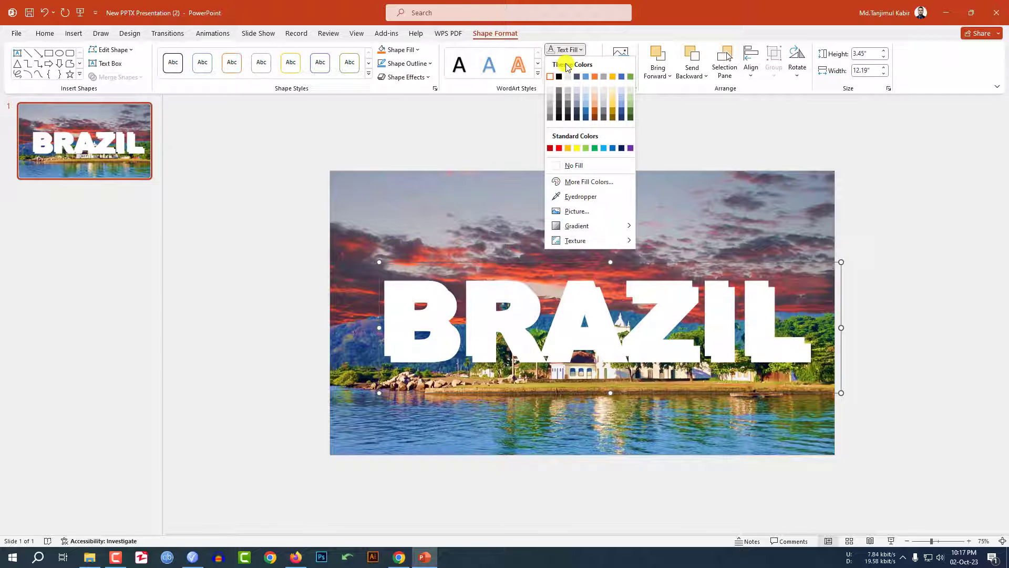
pyautogui.click(574, 164)
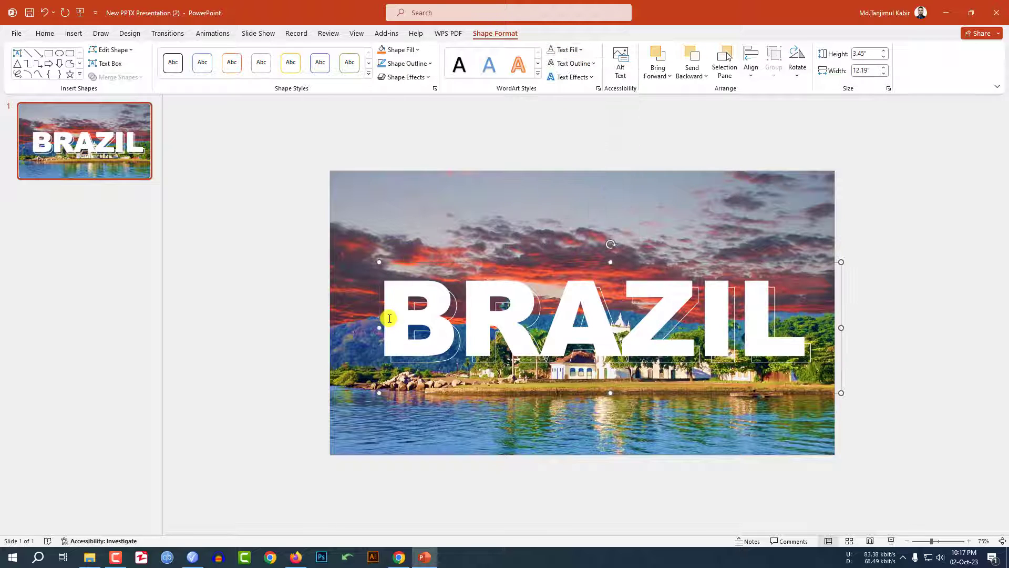
pyautogui.moveTo(390, 318); pyautogui.dragTo(452, 341)
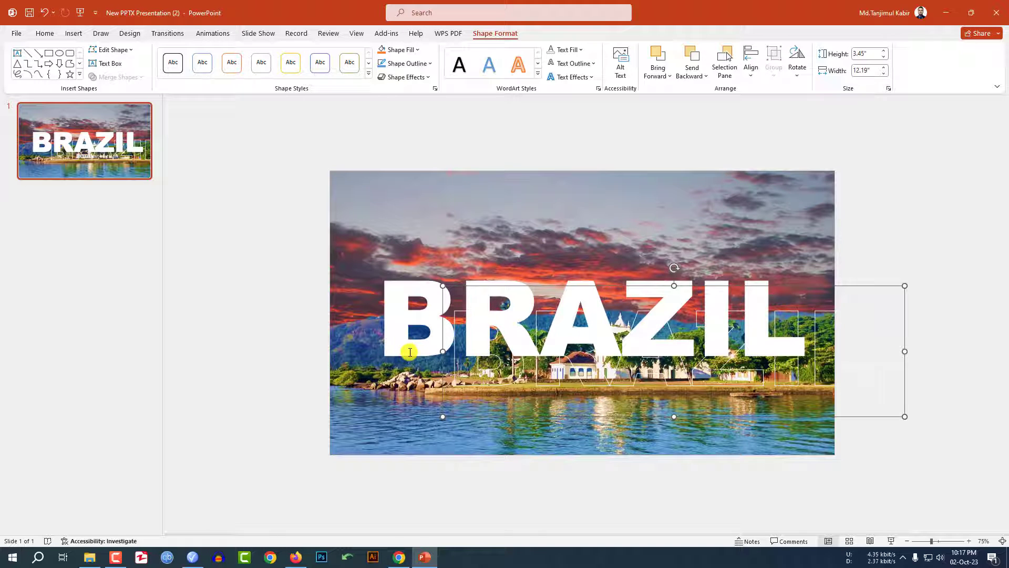
pyautogui.press('Escape')
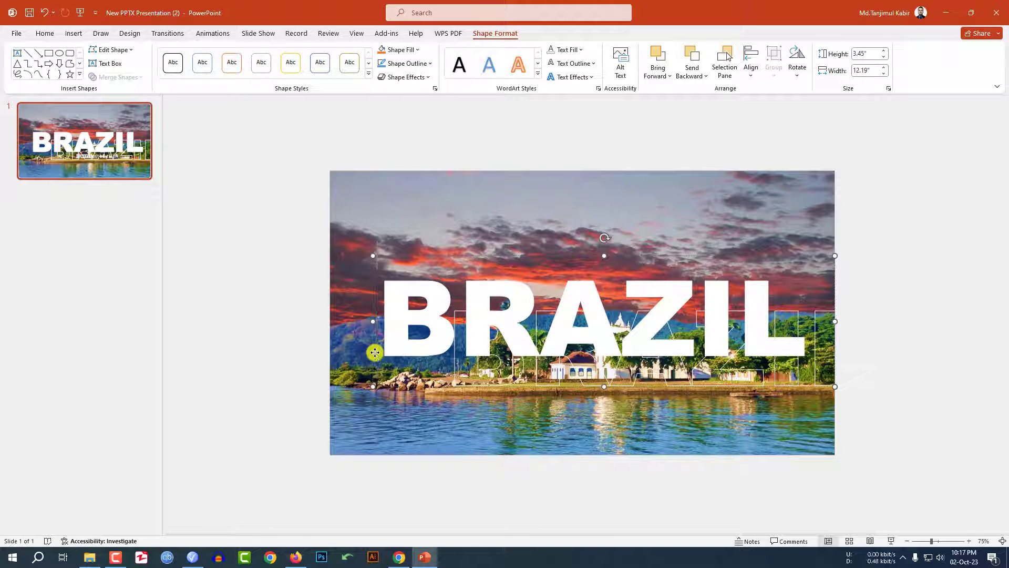
# Step: Send the solid BRAZIL text behind the island picture and align the outlined copy over it
pyautogui.rightClick(375, 352)
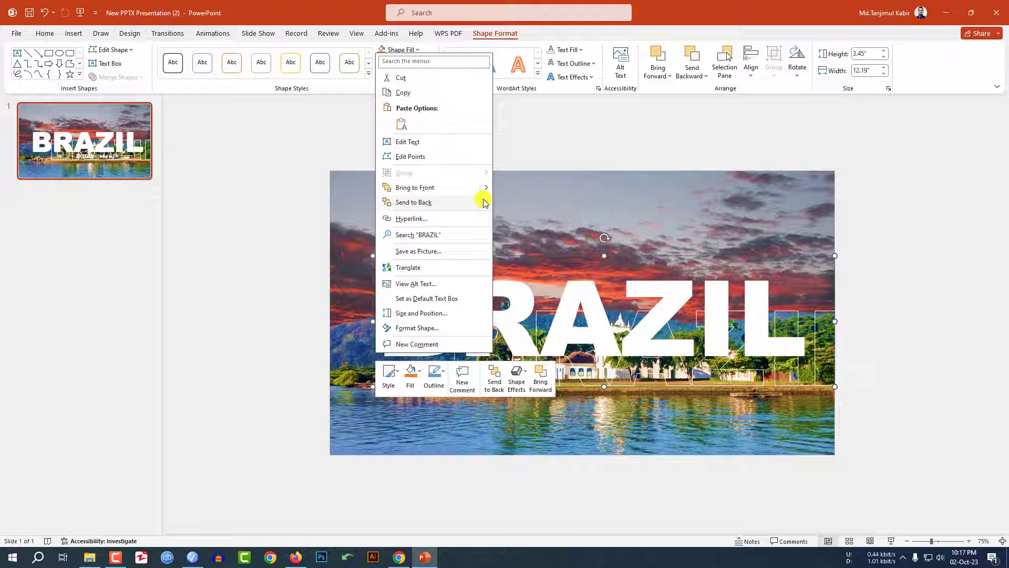
pyautogui.moveTo(430, 201)
pyautogui.click(524, 216)
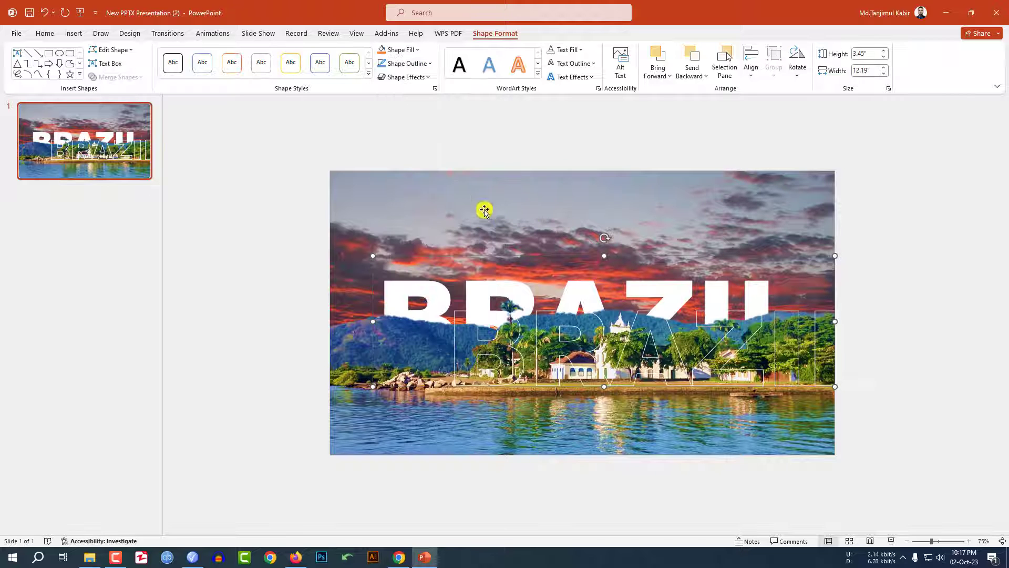
pyautogui.click(490, 391)
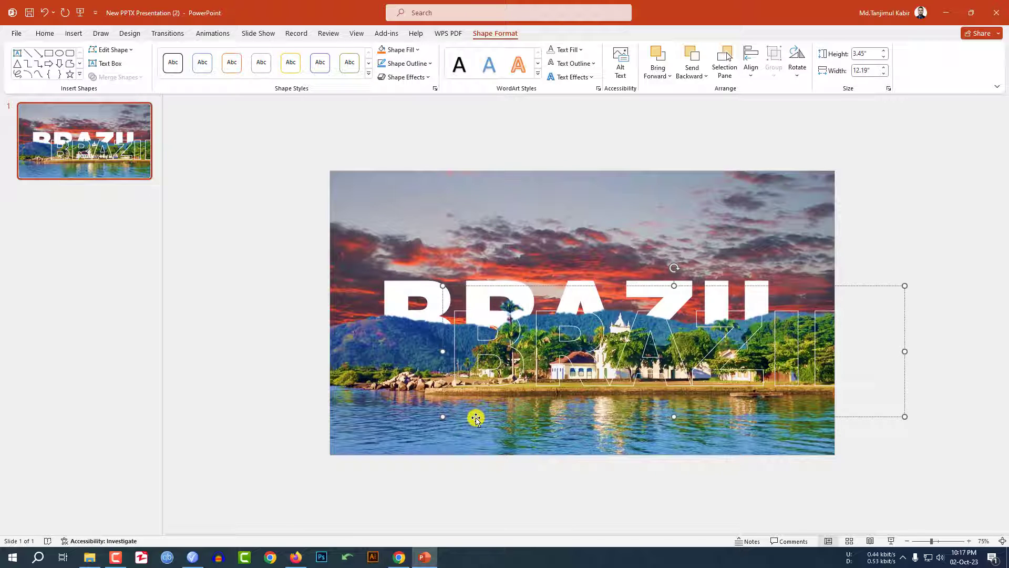
pyautogui.moveTo(475, 418); pyautogui.dragTo(404, 389)
pyautogui.click(404, 388)
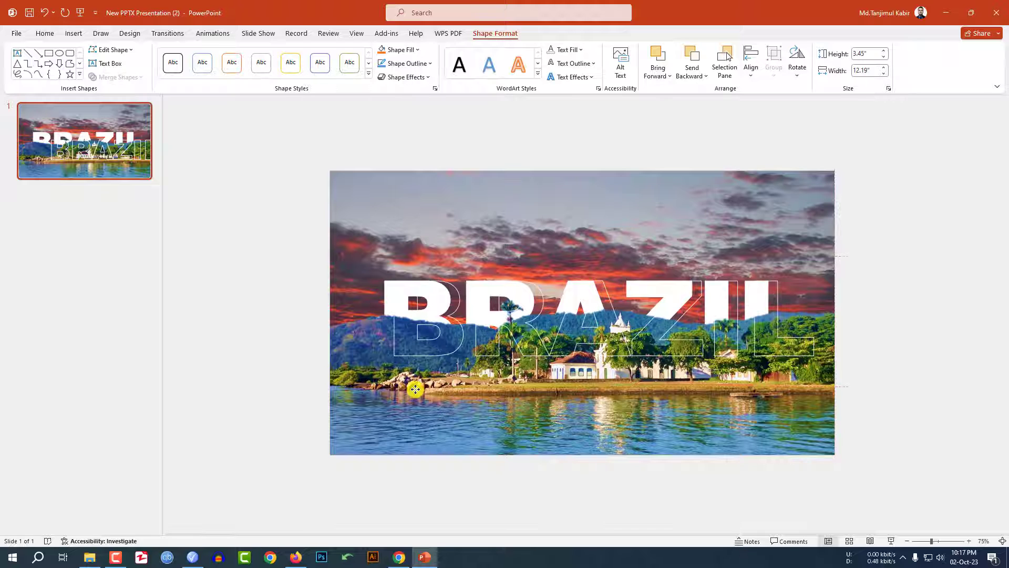
pyautogui.click(897, 384)
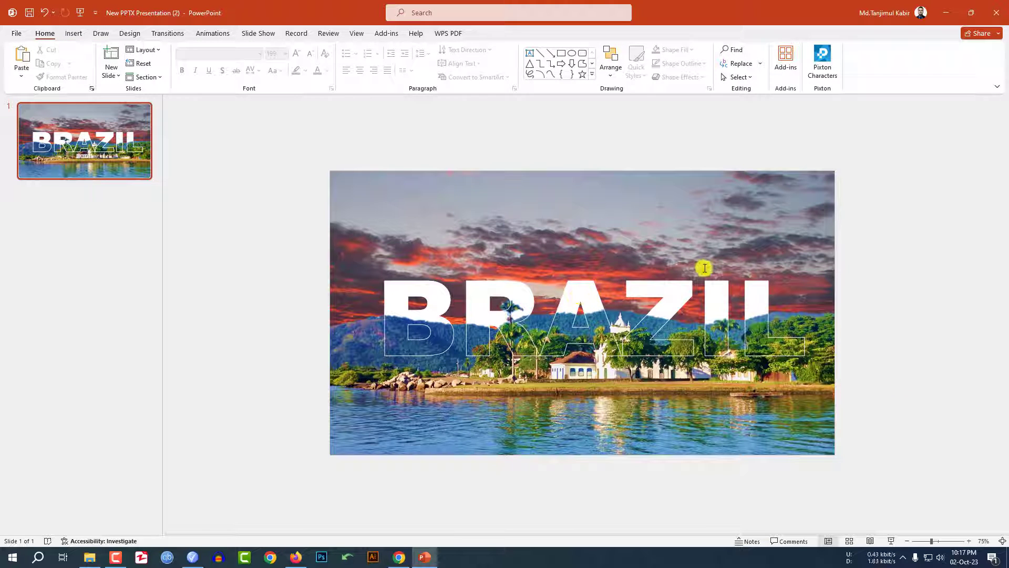
# Step: Draw a small white rounded rectangle button near the slide's top left
pyautogui.click(73, 33)
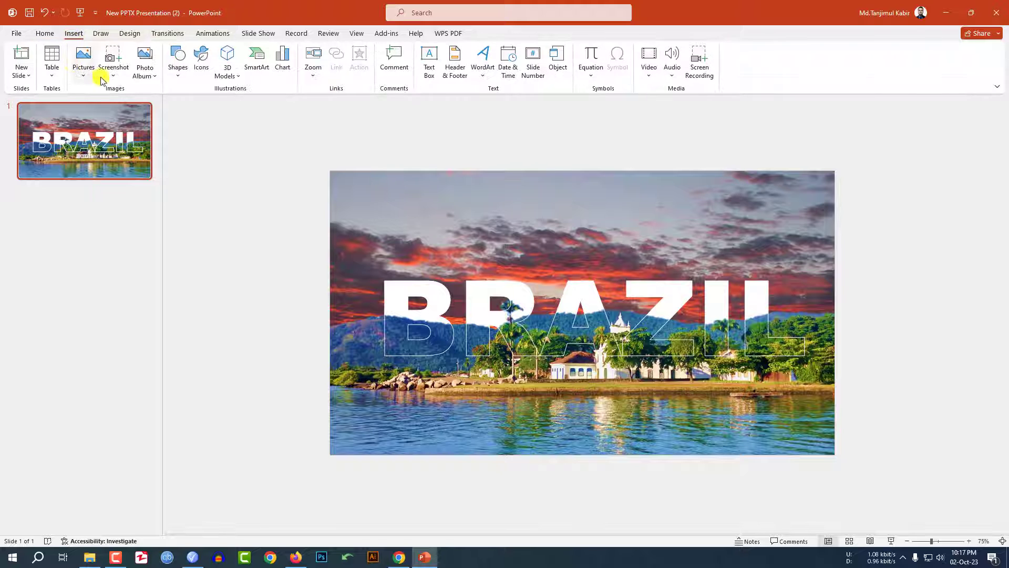
pyautogui.click(178, 67)
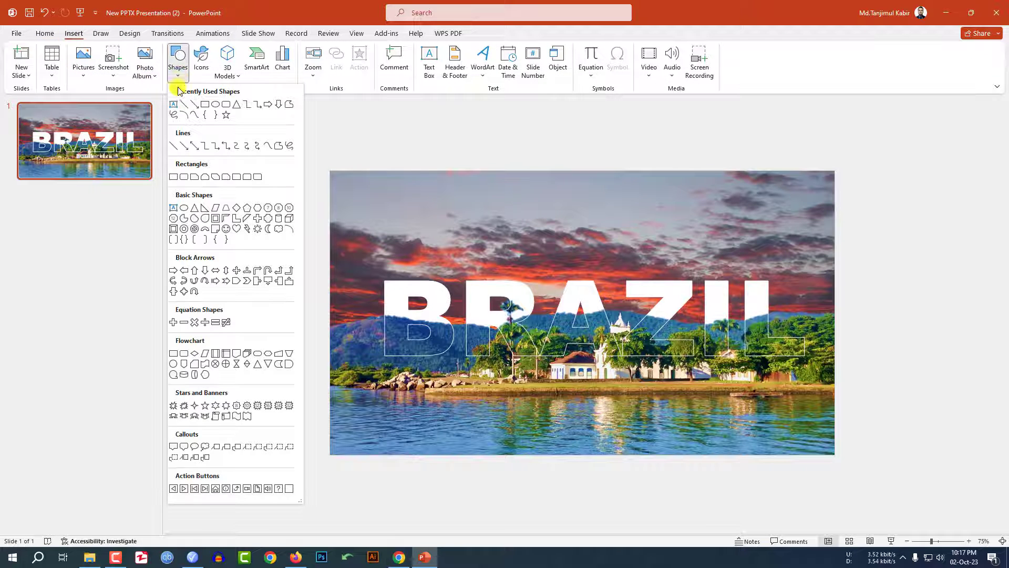
pyautogui.click(226, 106)
pyautogui.moveTo(381, 182); pyautogui.dragTo(426, 196)
pyautogui.click(401, 49)
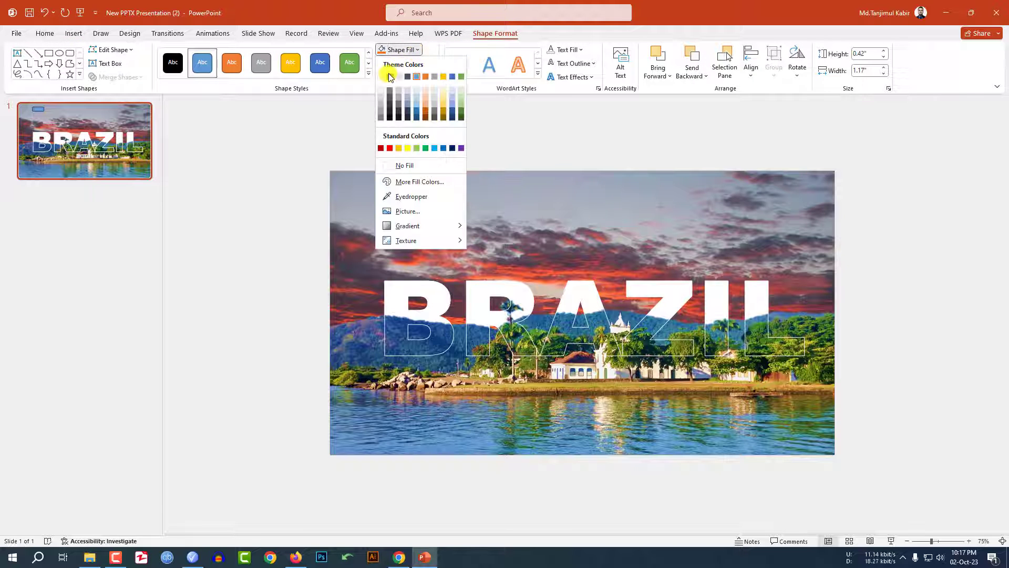
pyautogui.click(383, 77)
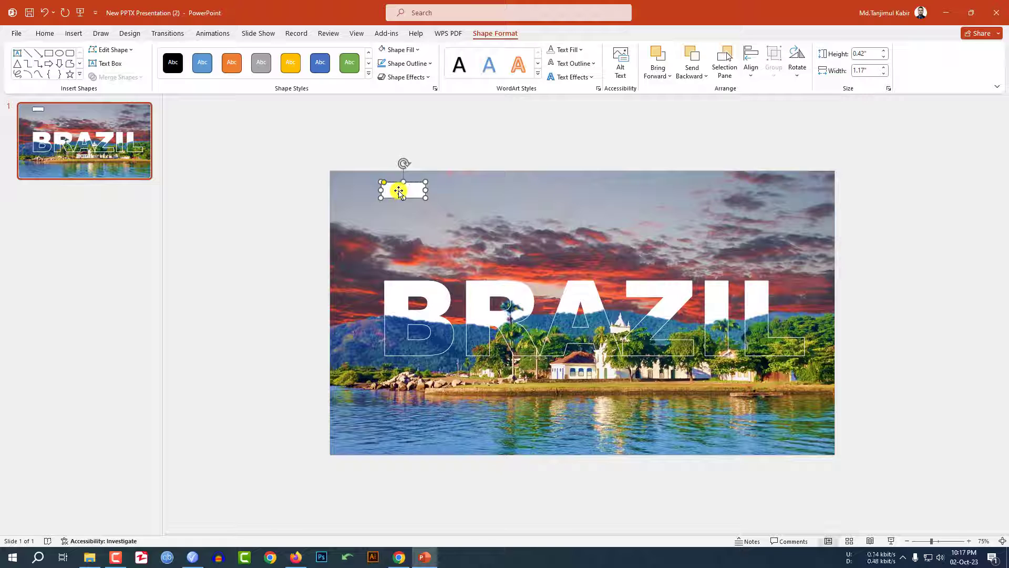
# Step: Label the button HOME in a dark TimeBurner font
pyautogui.click(45, 33)
pyautogui.click(327, 71)
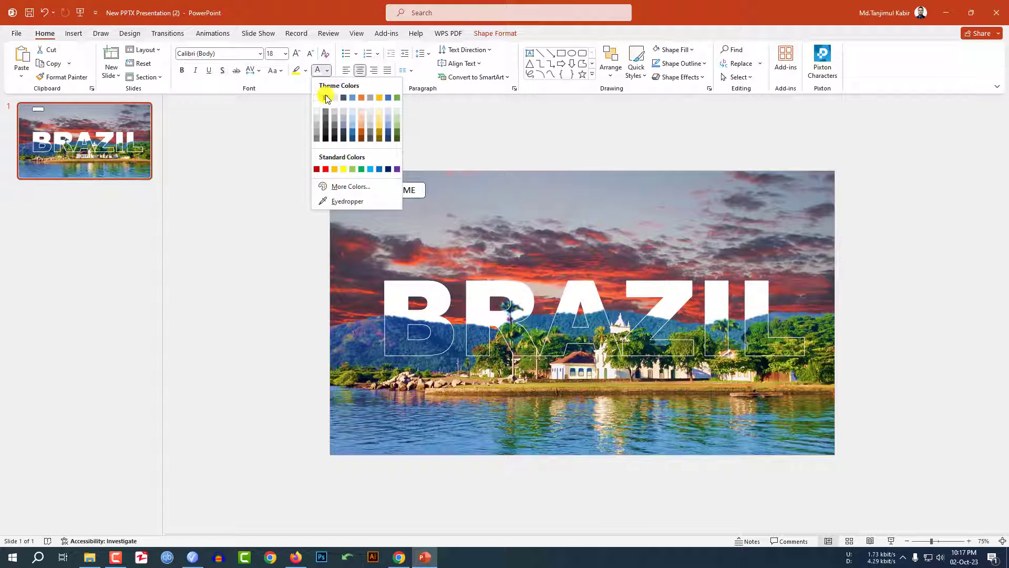
pyautogui.click(327, 98)
pyautogui.click(225, 54)
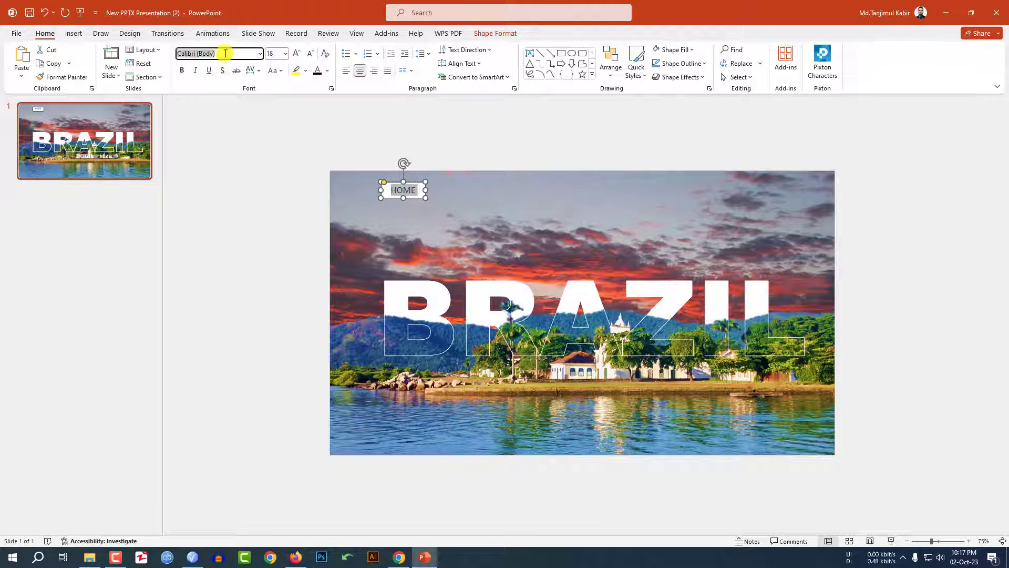
pyautogui.write('TahomaimeBurner')
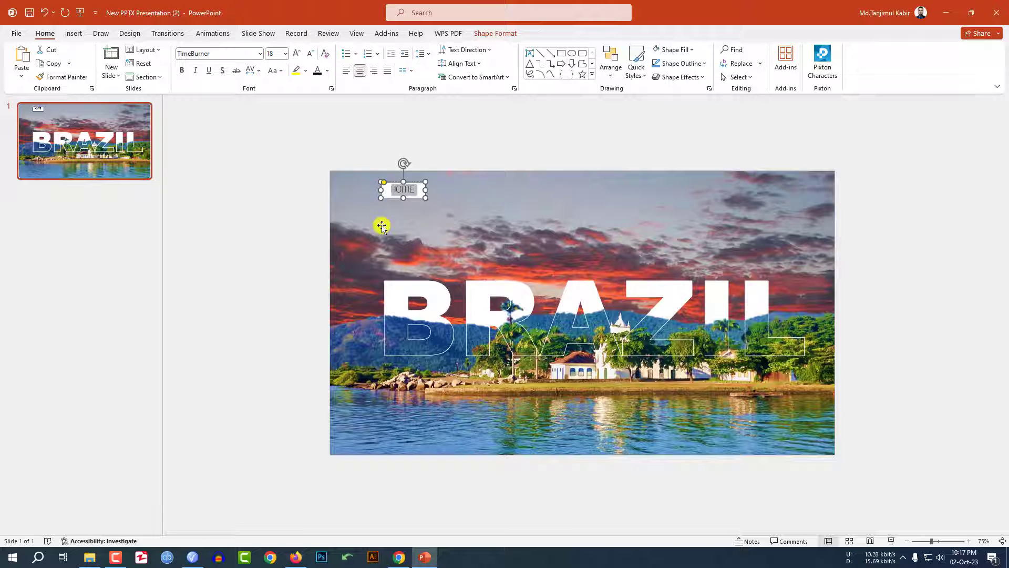
pyautogui.click(416, 199)
# Step: Ctrl-drag copies for VISIT at top left and ABOUT and LOG OUT at top right
pyautogui.moveTo(416, 199); pyautogui.dragTo(468, 196)
pyautogui.doubleClick(464, 192)
pyautogui.press('BackSpace')
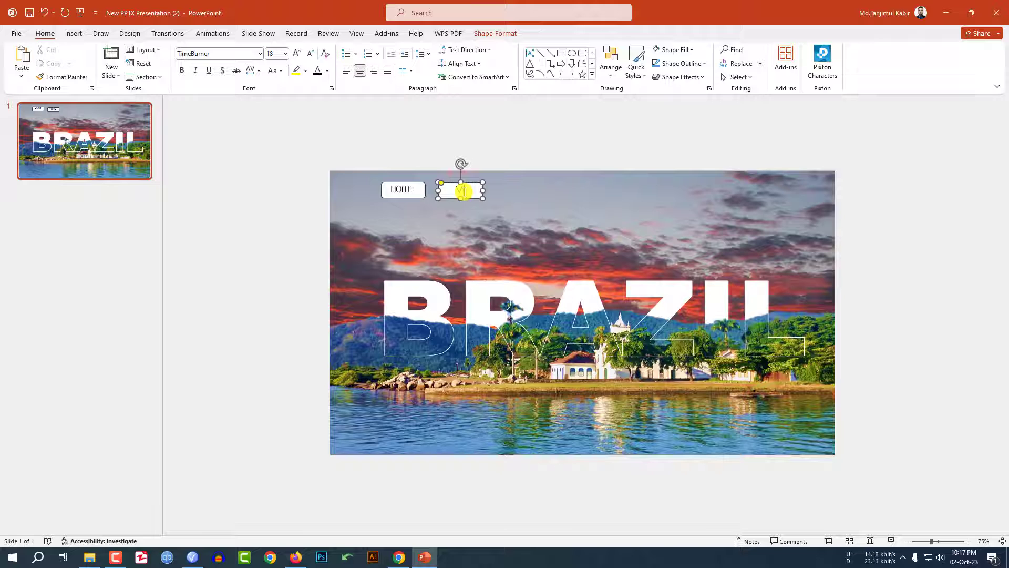
pyautogui.write('V')
pyautogui.click(468, 196)
pyautogui.moveTo(469, 196); pyautogui.dragTo(725, 201)
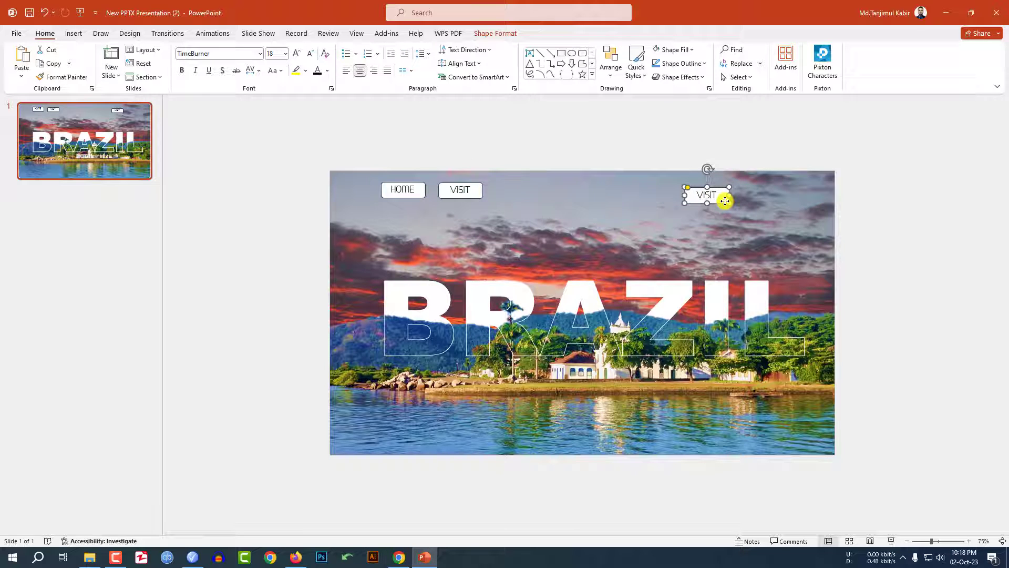
pyautogui.hotkey('ctrl', 'd')
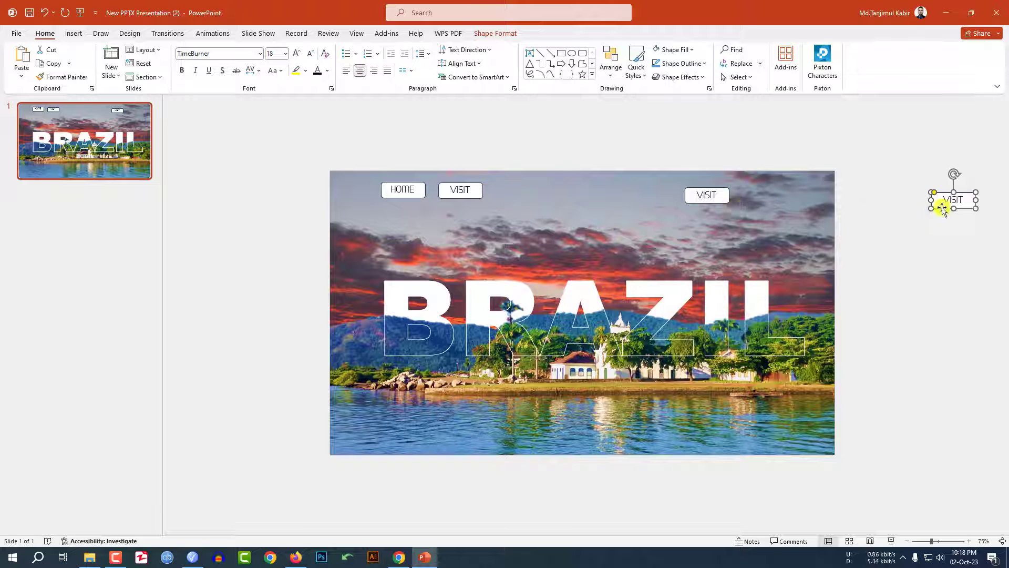
pyautogui.moveTo(942, 209); pyautogui.dragTo(694, 197)
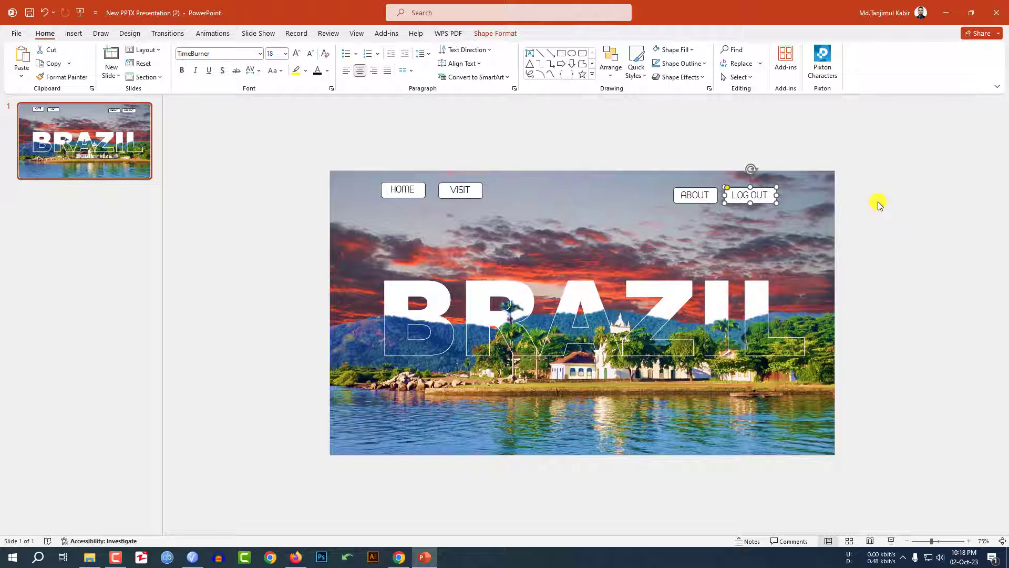
# Step: Insert the Brazil flag image, shrink it and place it at the slide's top centre
pyautogui.click(73, 33)
pyautogui.click(83, 63)
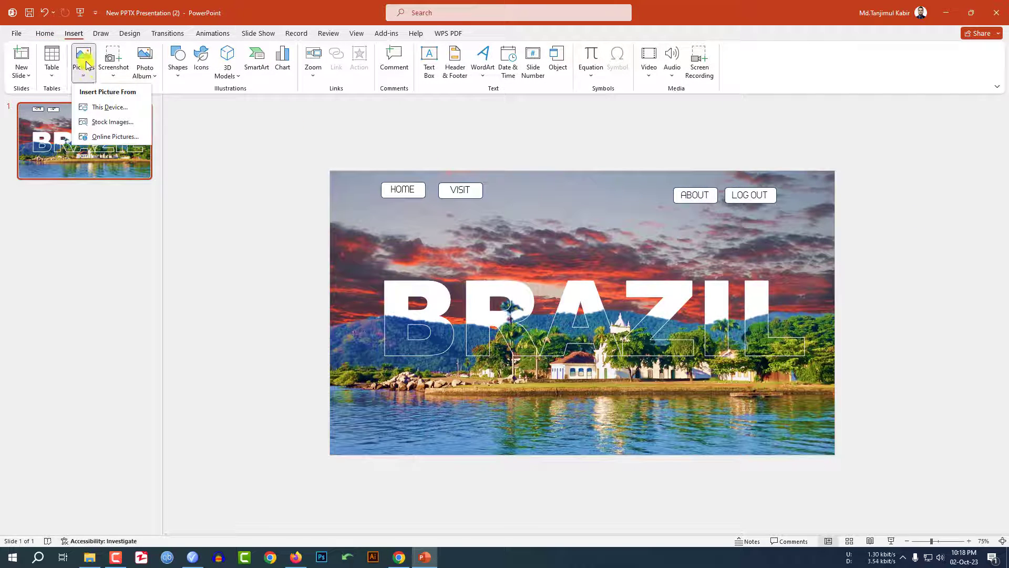
pyautogui.click(102, 106)
pyautogui.doubleClick(228, 309)
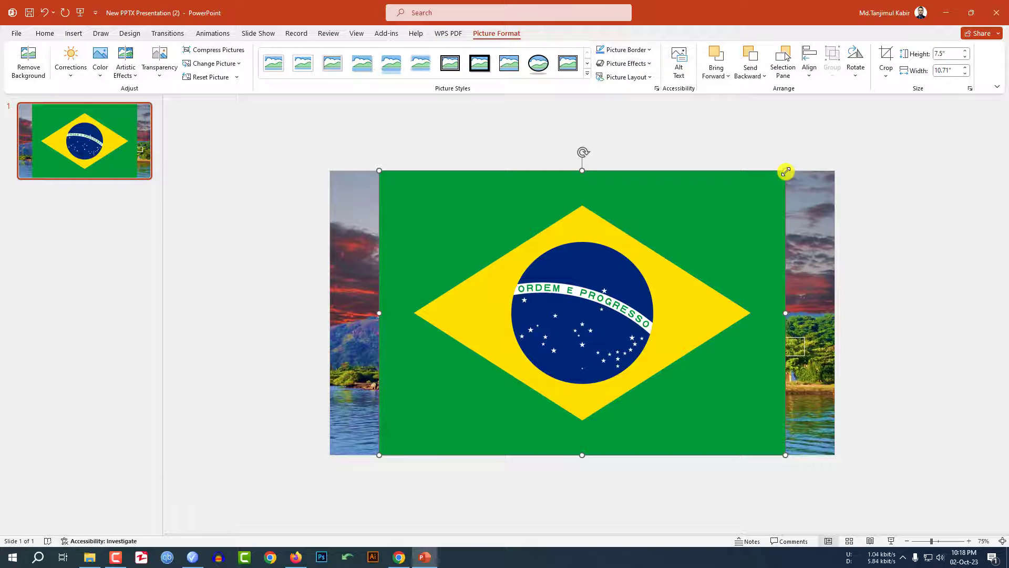
pyautogui.moveTo(786, 171)
pyautogui.mouseDown()
pyautogui.moveTo(421, 425)
pyautogui.moveTo(588, 185)
pyautogui.mouseUp()
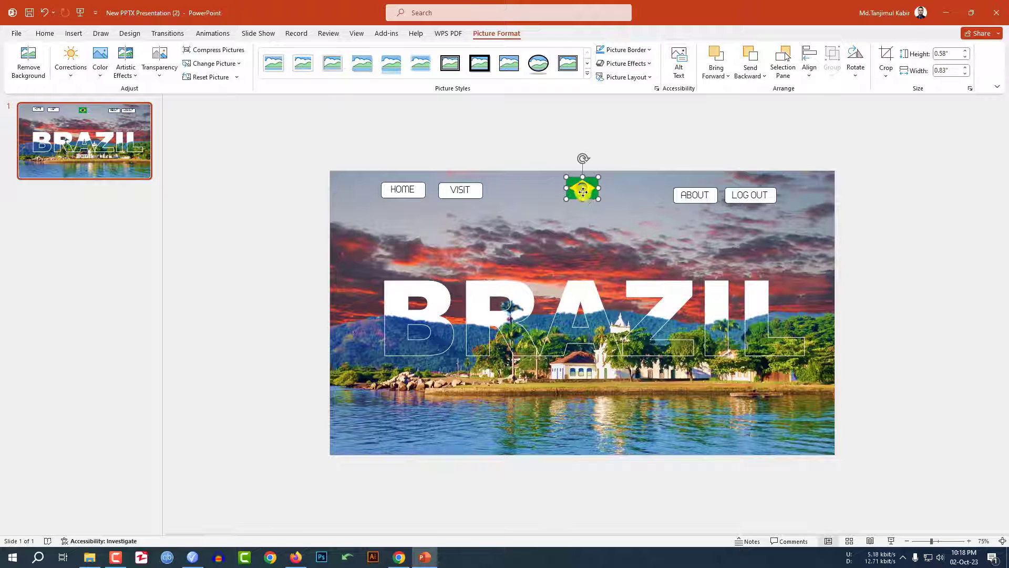
pyautogui.click(877, 265)
# Step: Duplicate the slide, then move slide 1's buttons and flag up off the slide
pyautogui.rightClick(96, 147)
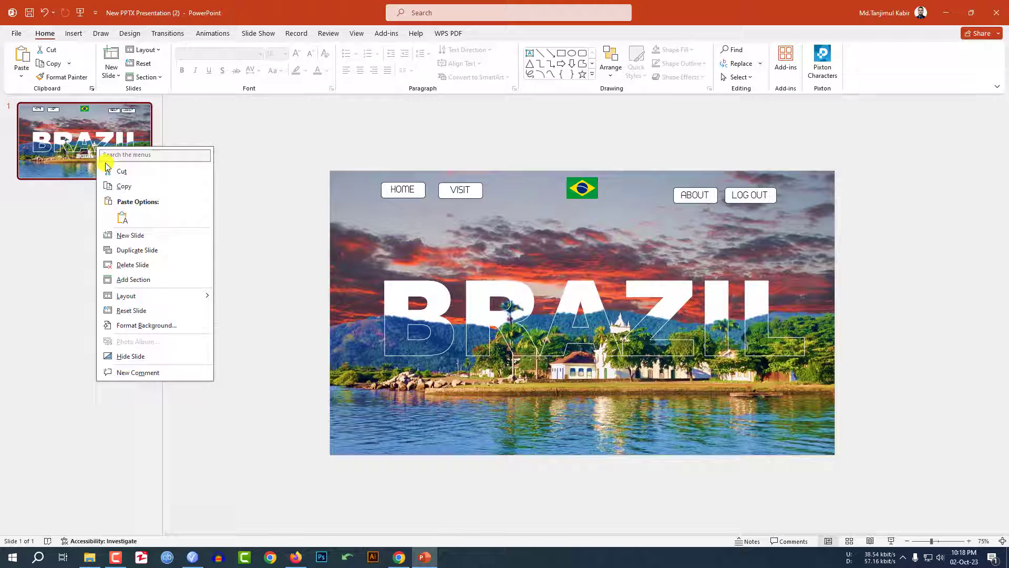
pyautogui.click(124, 251)
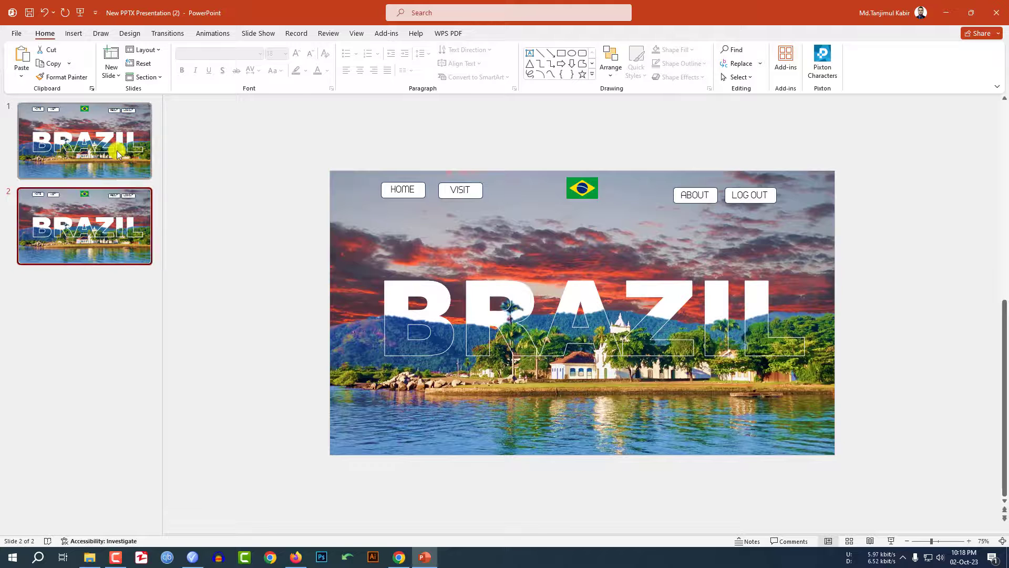
pyautogui.click(282, 153)
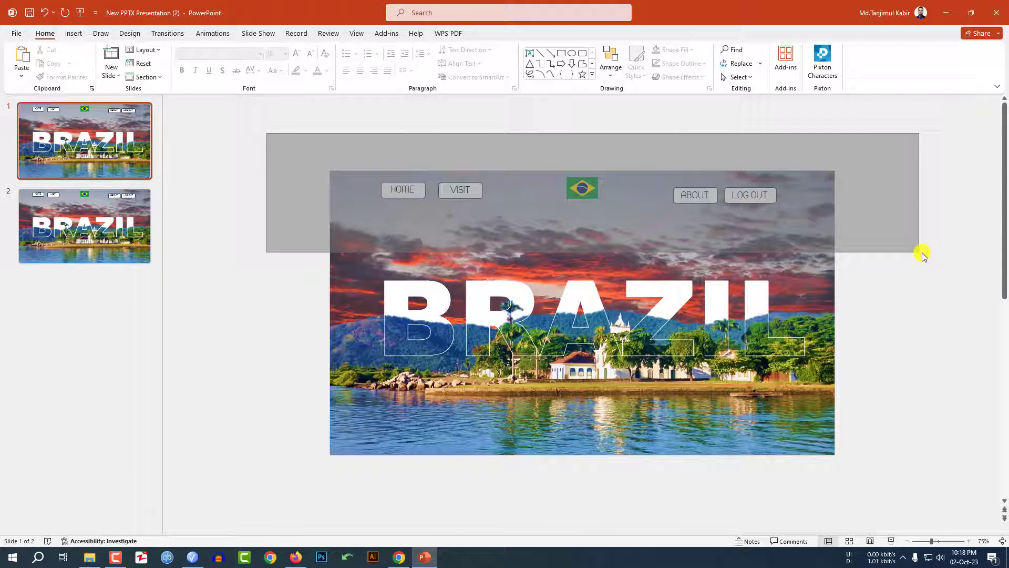
pyautogui.moveTo(923, 255); pyautogui.dragTo(923, 255)
pyautogui.press('Up')
pyautogui.press('Up')
pyautogui.press('Up')
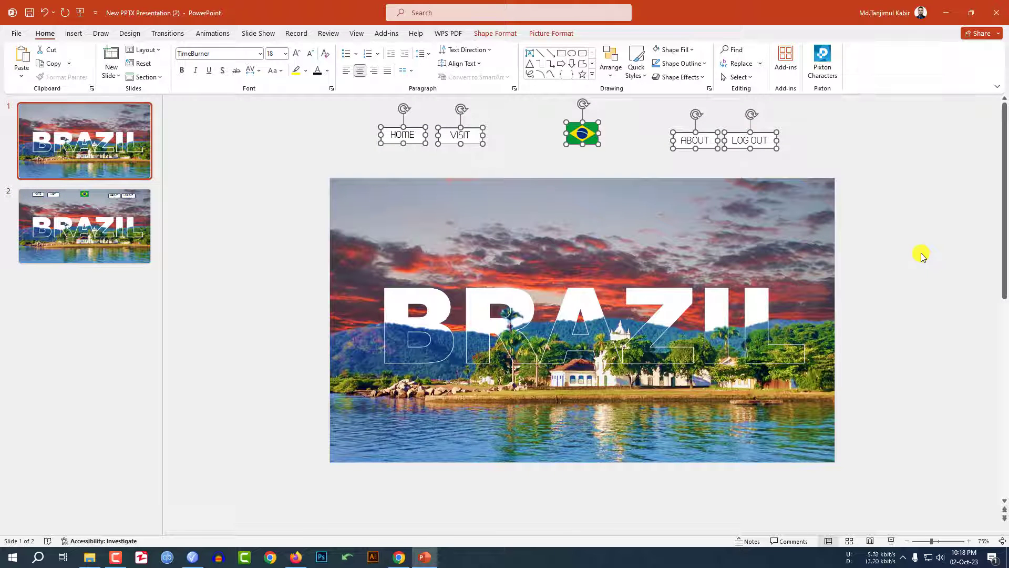
pyautogui.keyDown('ctrl'); pyautogui.scroll(-1, 417, 357); pyautogui.keyUp('ctrl')
pyautogui.keyDown('ctrl'); pyautogui.scroll(-1, 449, 343); pyautogui.keyUp('ctrl')
pyautogui.press('Escape')
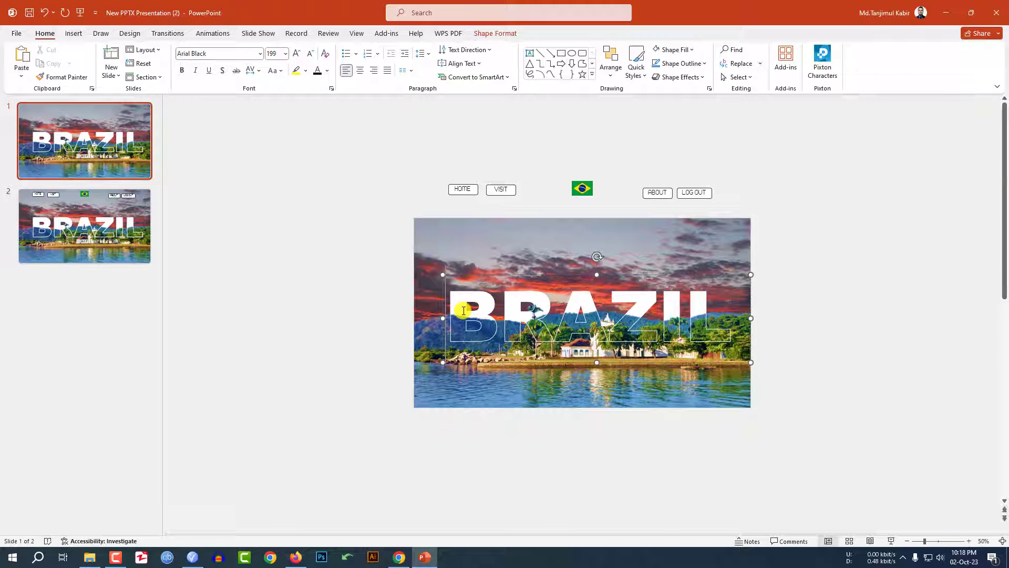
# Step: Move the BRAZIL text left and the island photo down off slide 1
pyautogui.moveTo(592, 328); pyautogui.dragTo(856, 400)
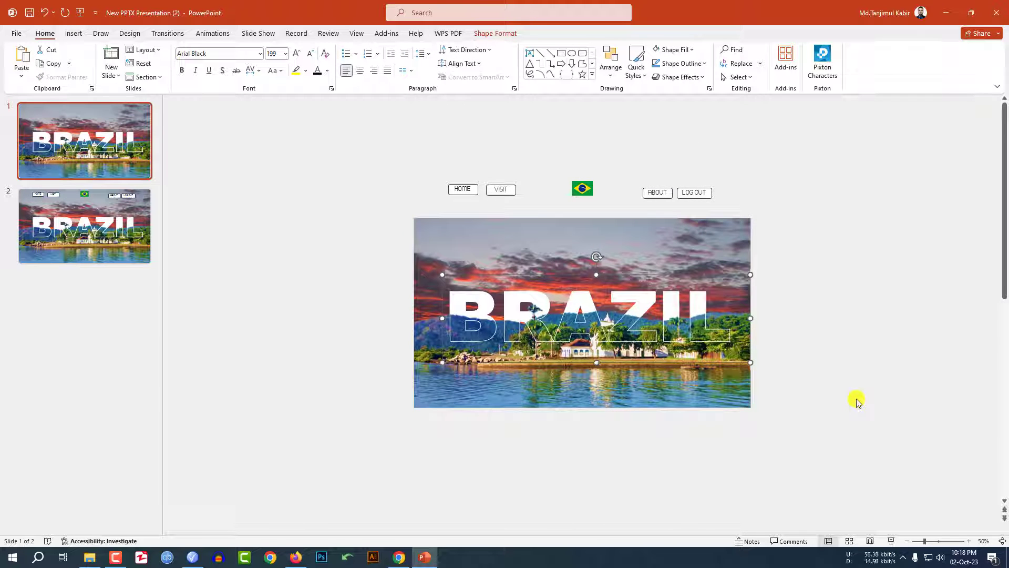
pyautogui.press('Left')
pyautogui.press('Left')
pyautogui.press('Left')
pyautogui.press('Left')
pyautogui.press('Left')
pyautogui.press('Left')
pyautogui.press('Left')
pyautogui.press('Left')
pyautogui.press('Left')
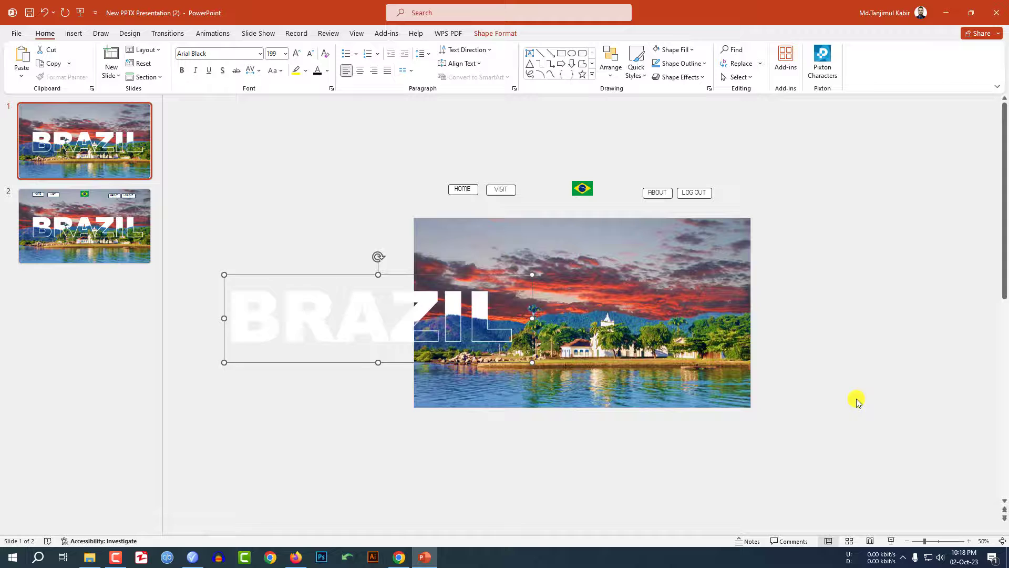
pyautogui.press('Left')
pyautogui.press('Left')
pyautogui.press('Left')
pyautogui.moveTo(619, 343); pyautogui.dragTo(621, 462)
# Step: Enlarge the sunset photo beyond the slide edges by its corner handles
pyautogui.click(694, 294)
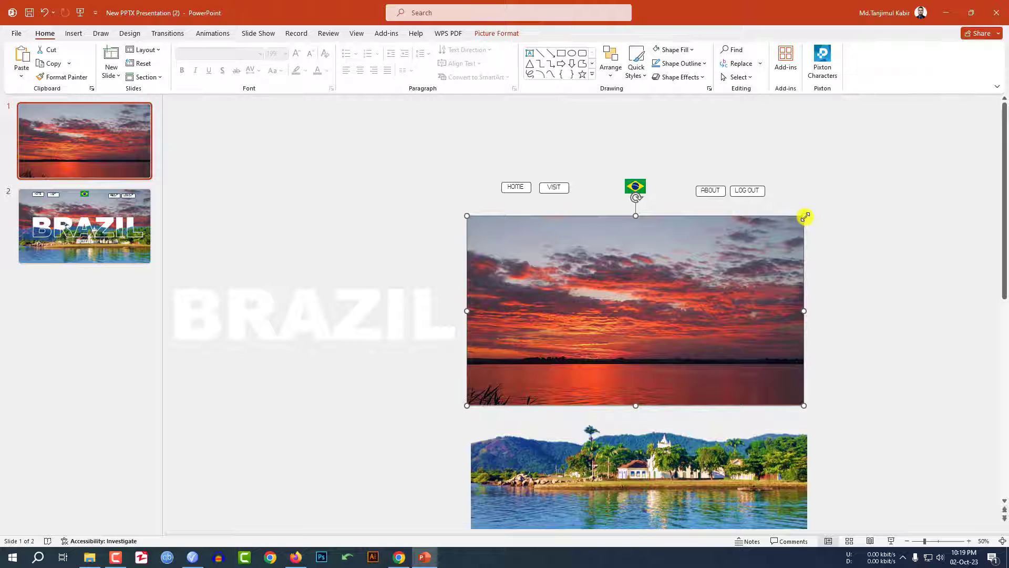
pyautogui.moveTo(805, 217); pyautogui.dragTo(907, 155)
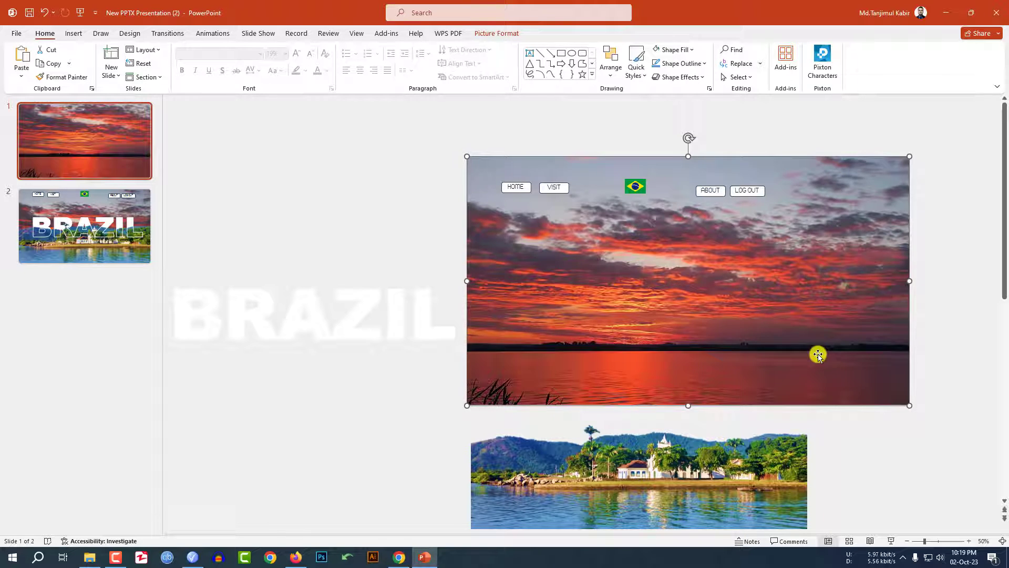
pyautogui.moveTo(910, 405); pyautogui.dragTo(938, 434)
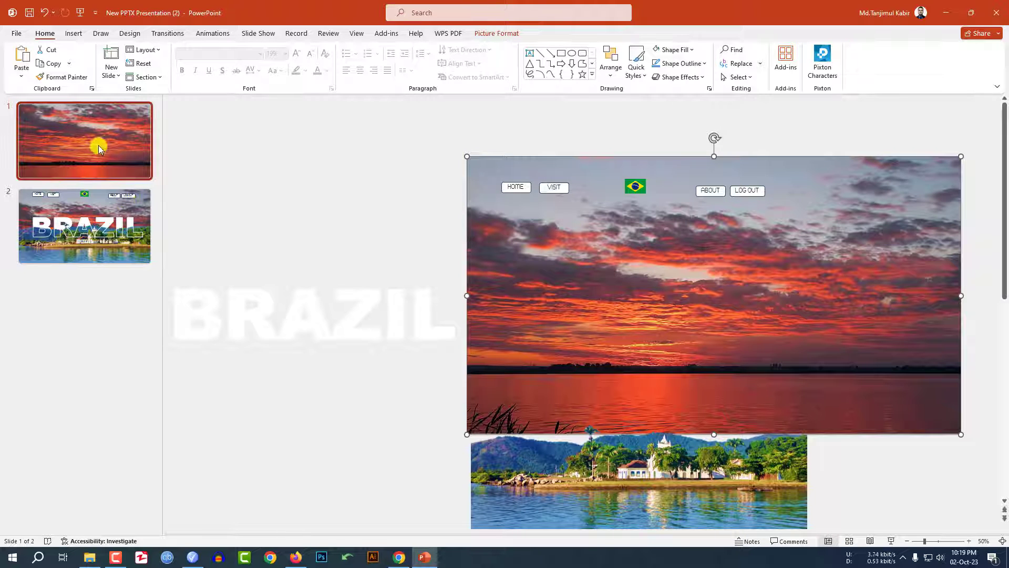
pyautogui.click(91, 204)
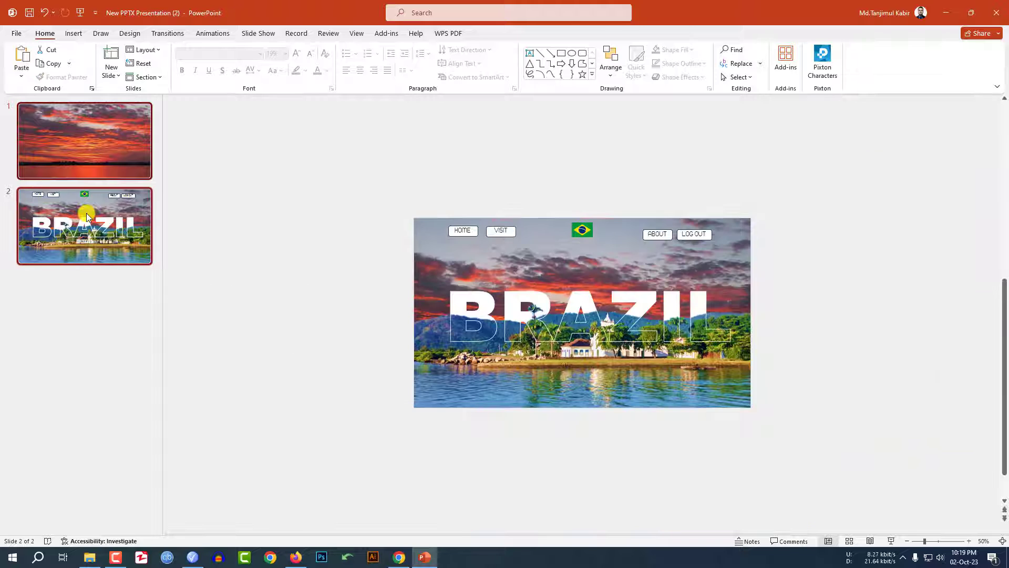
# Step: Apply the Morph transition to slide 2, then return to the sunset slide to present
pyautogui.click(167, 34)
pyautogui.click(109, 62)
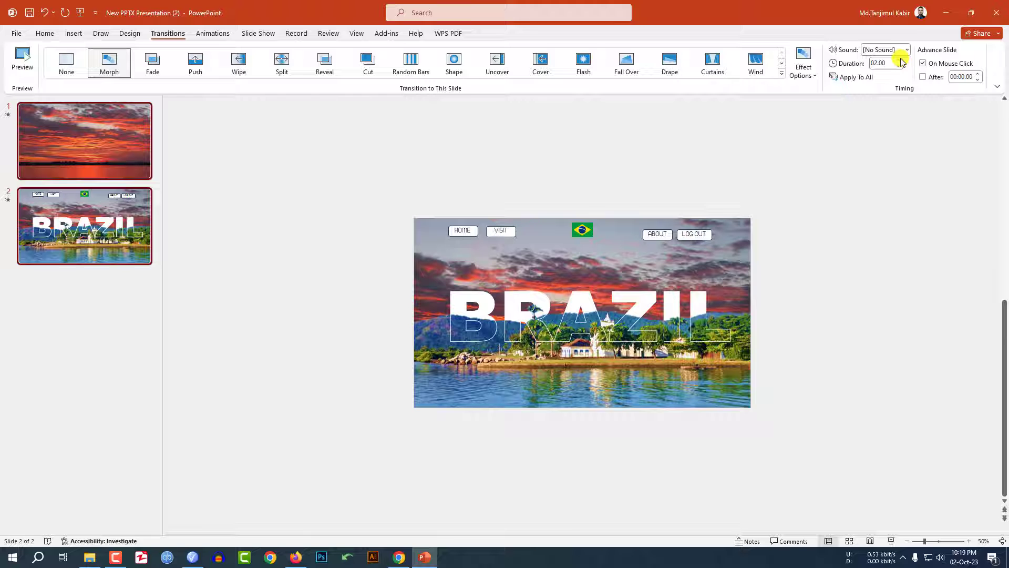
pyautogui.click(127, 125)
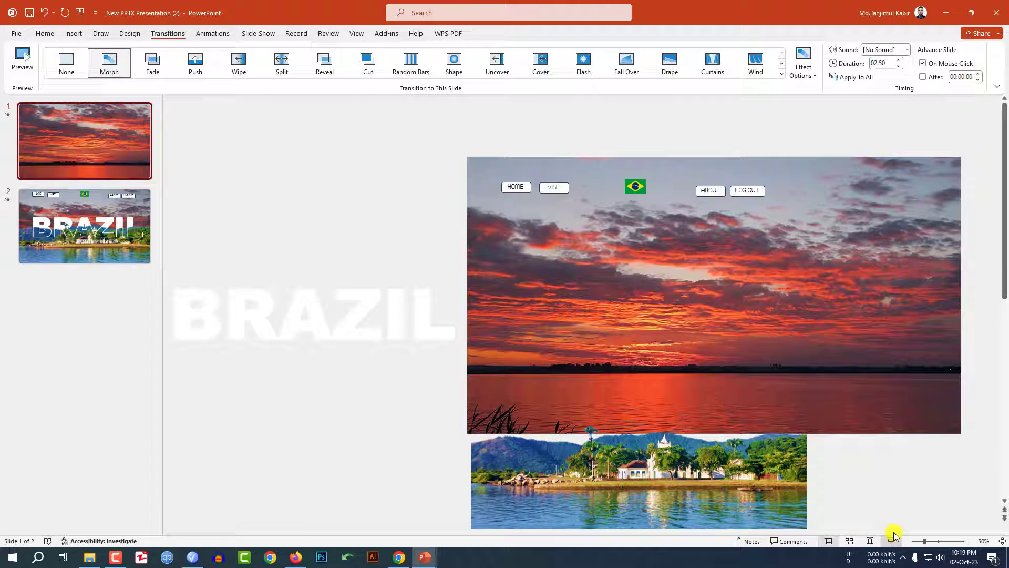